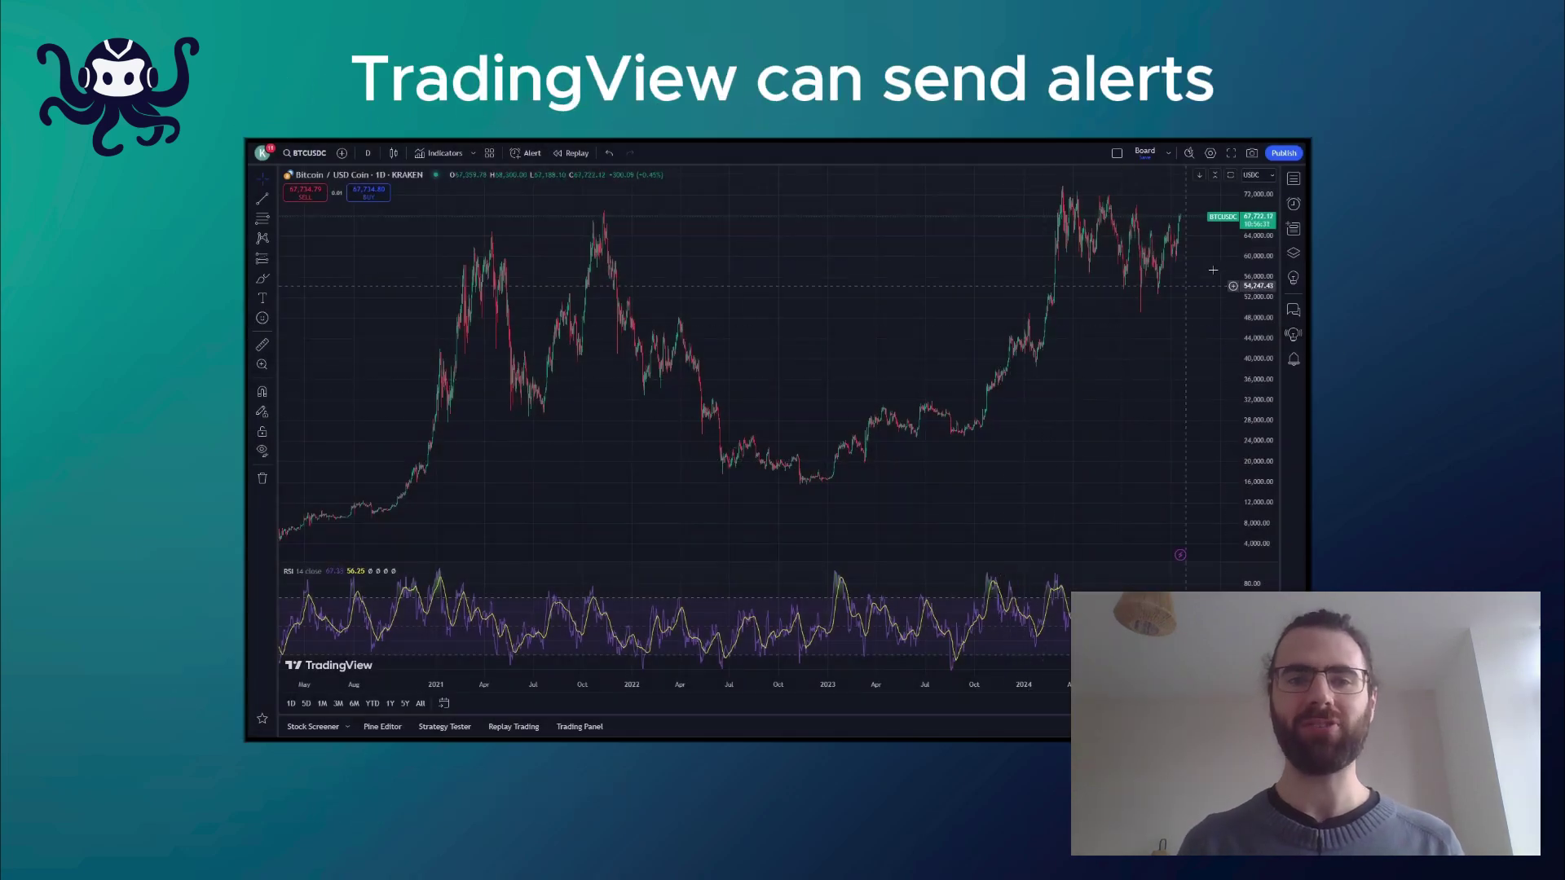
Draft a BTCUSDC price alert at 70,000.00 named 'BTC above 70k' and view its notification options
left_click(1293, 204)
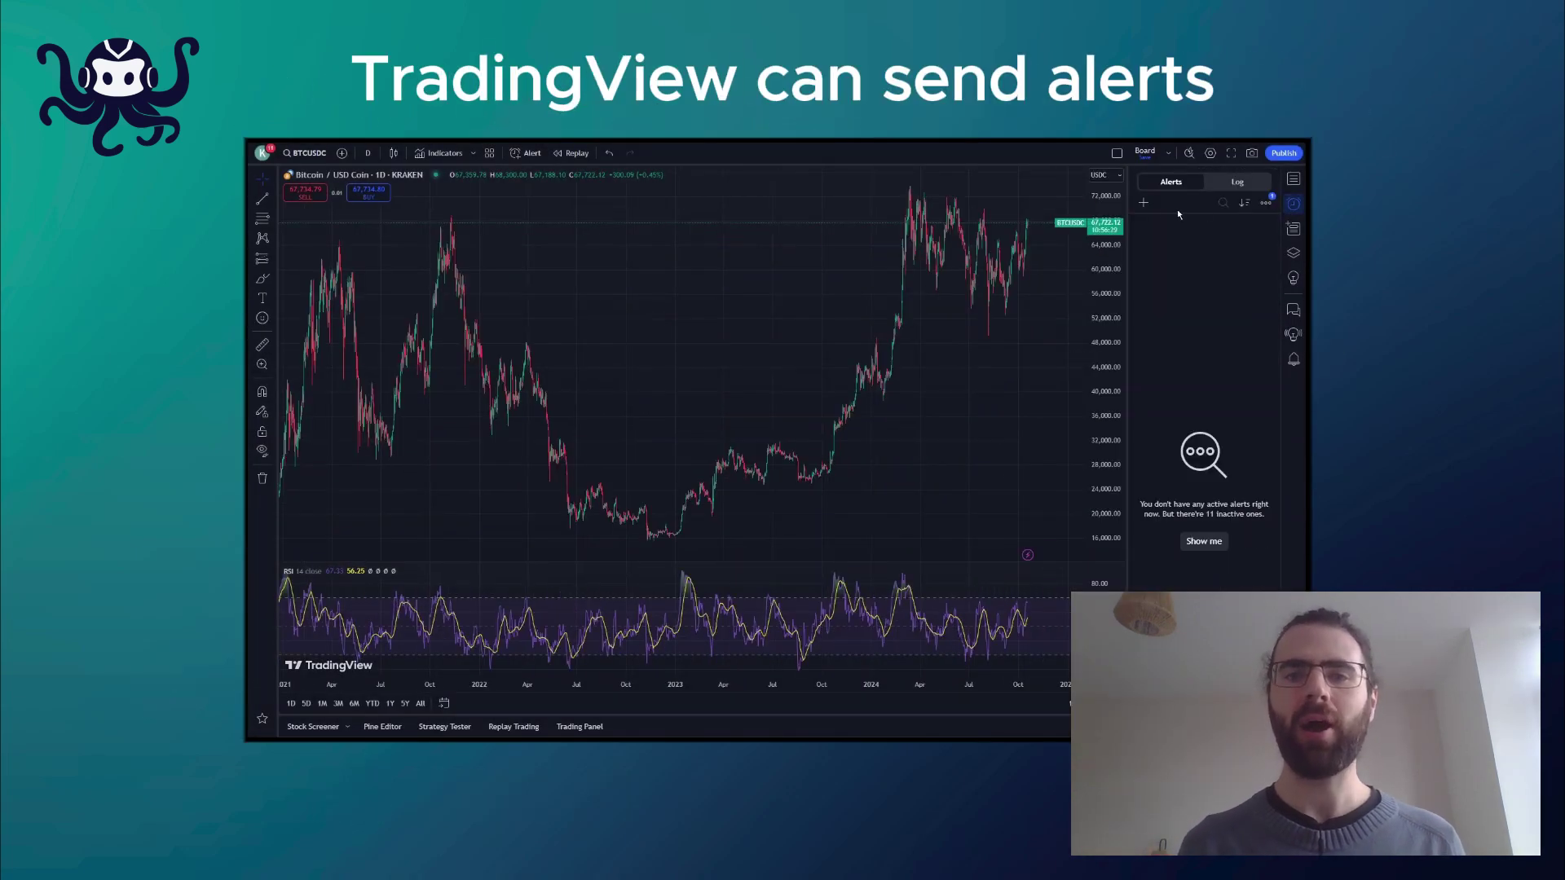
left_click(1143, 202)
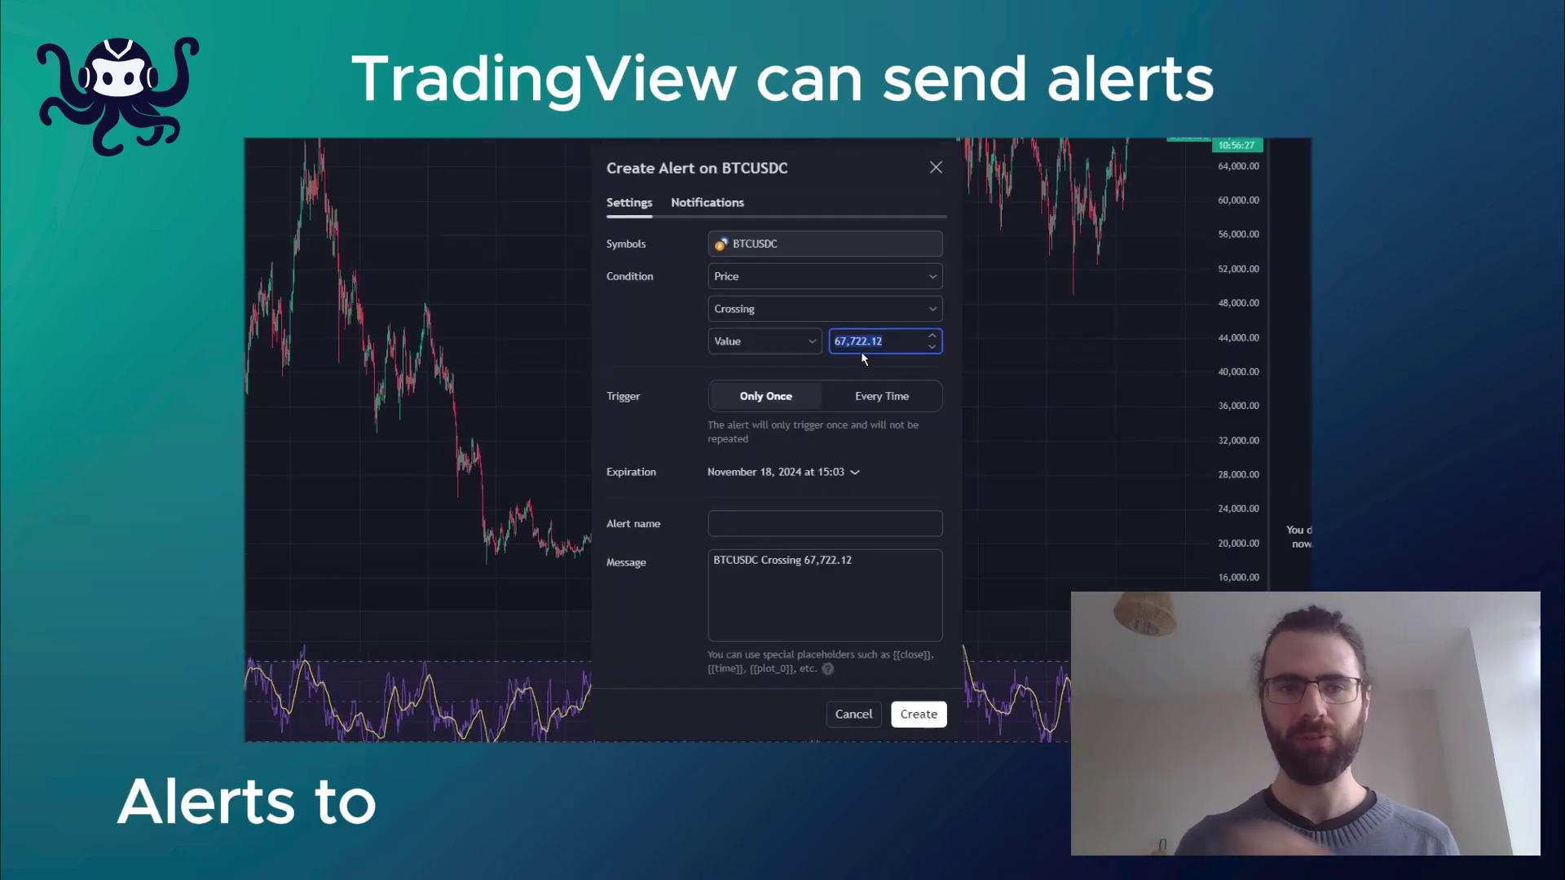
type("70,000.00")
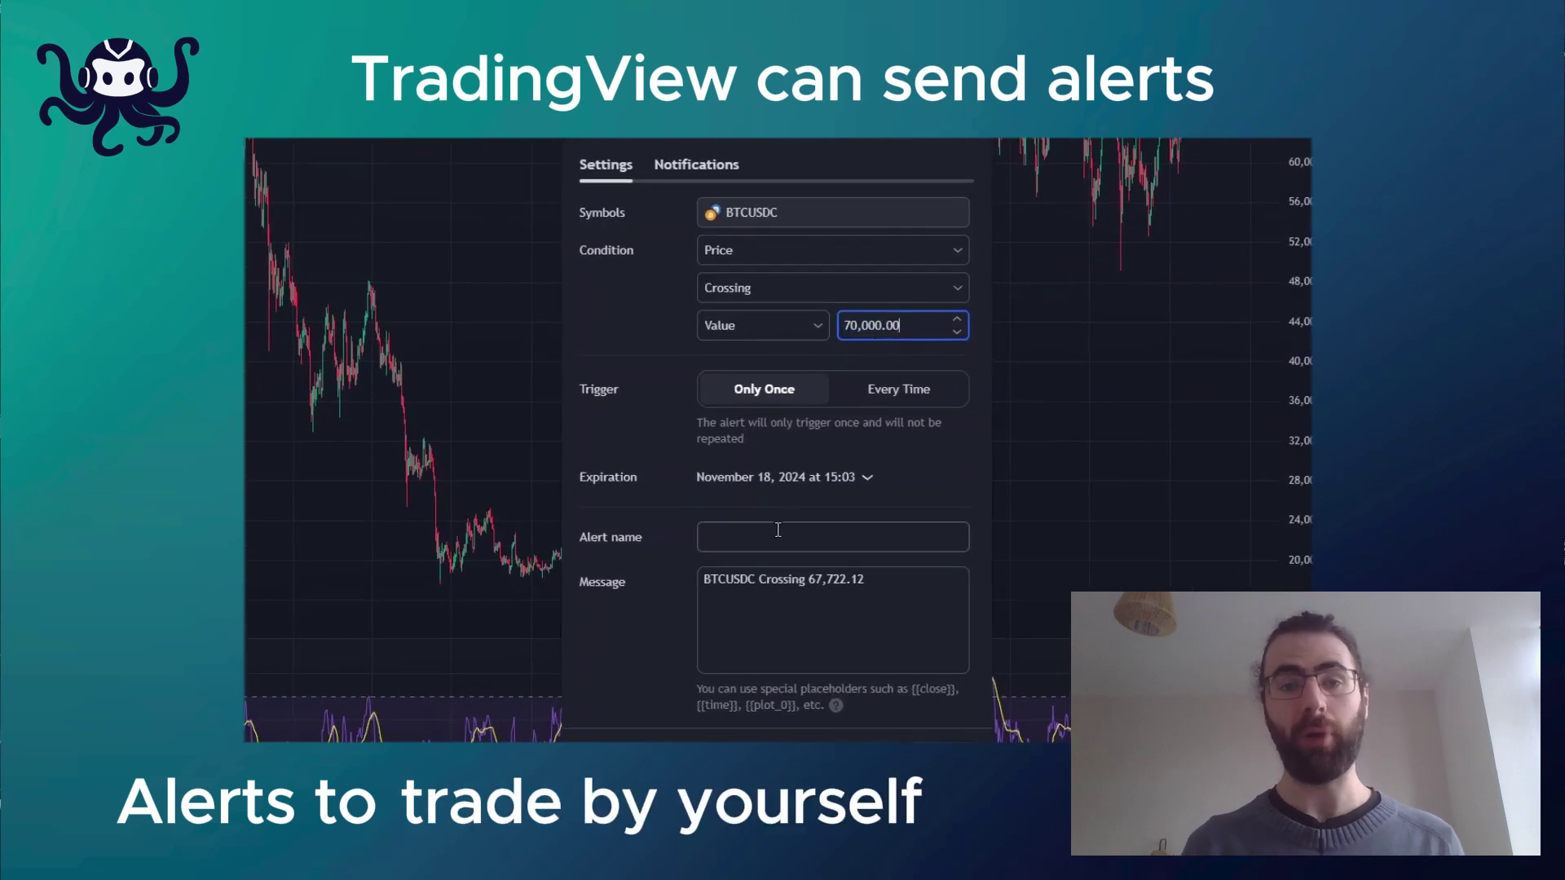
left_click(778, 531)
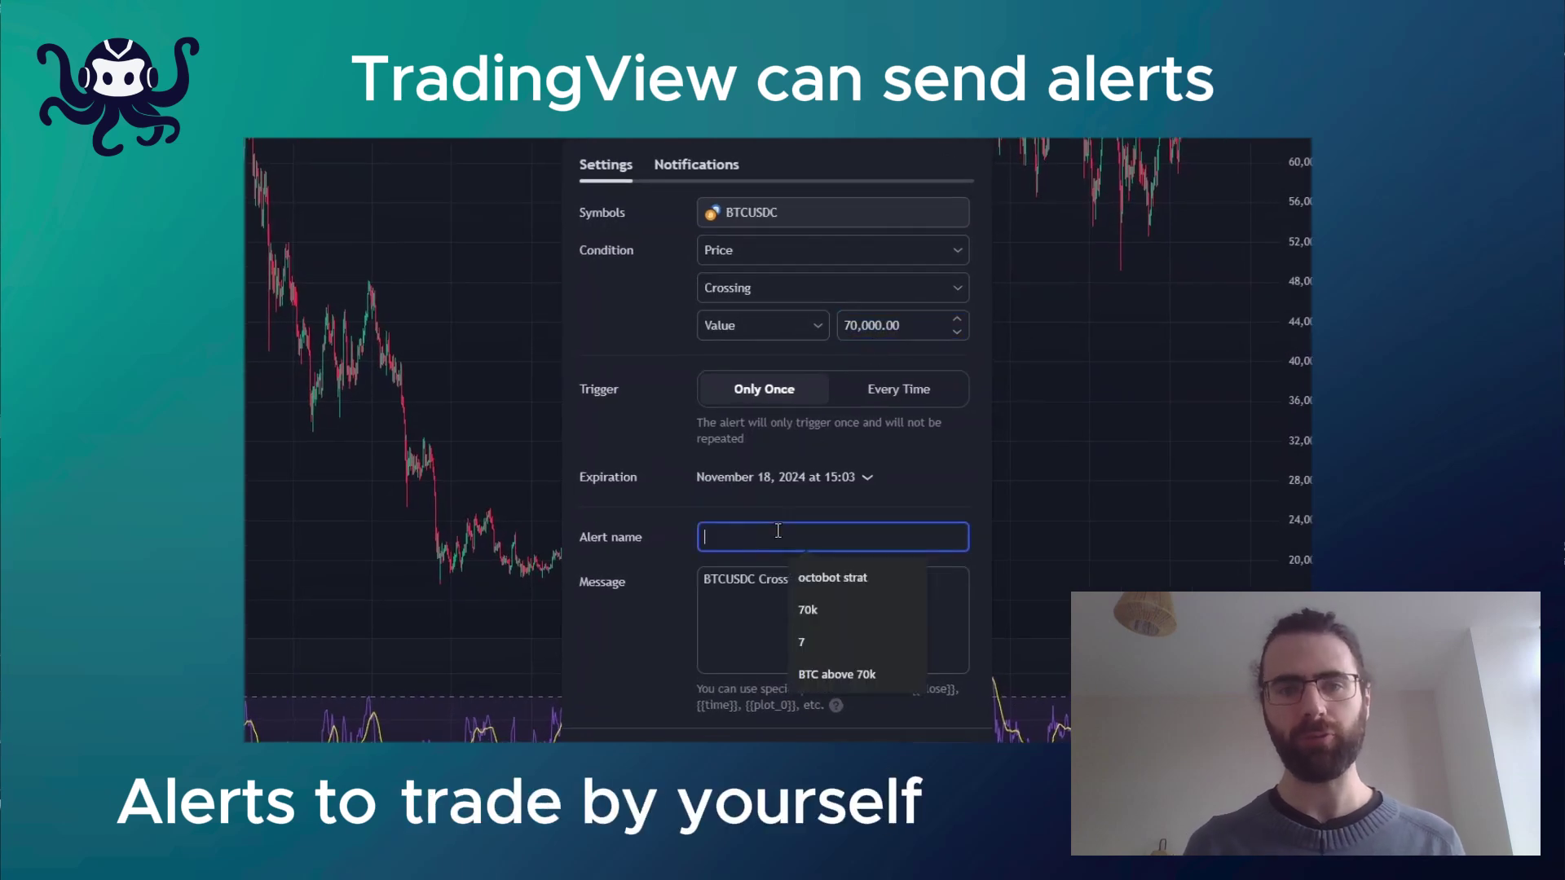
left_click(820, 672)
left_click(889, 597)
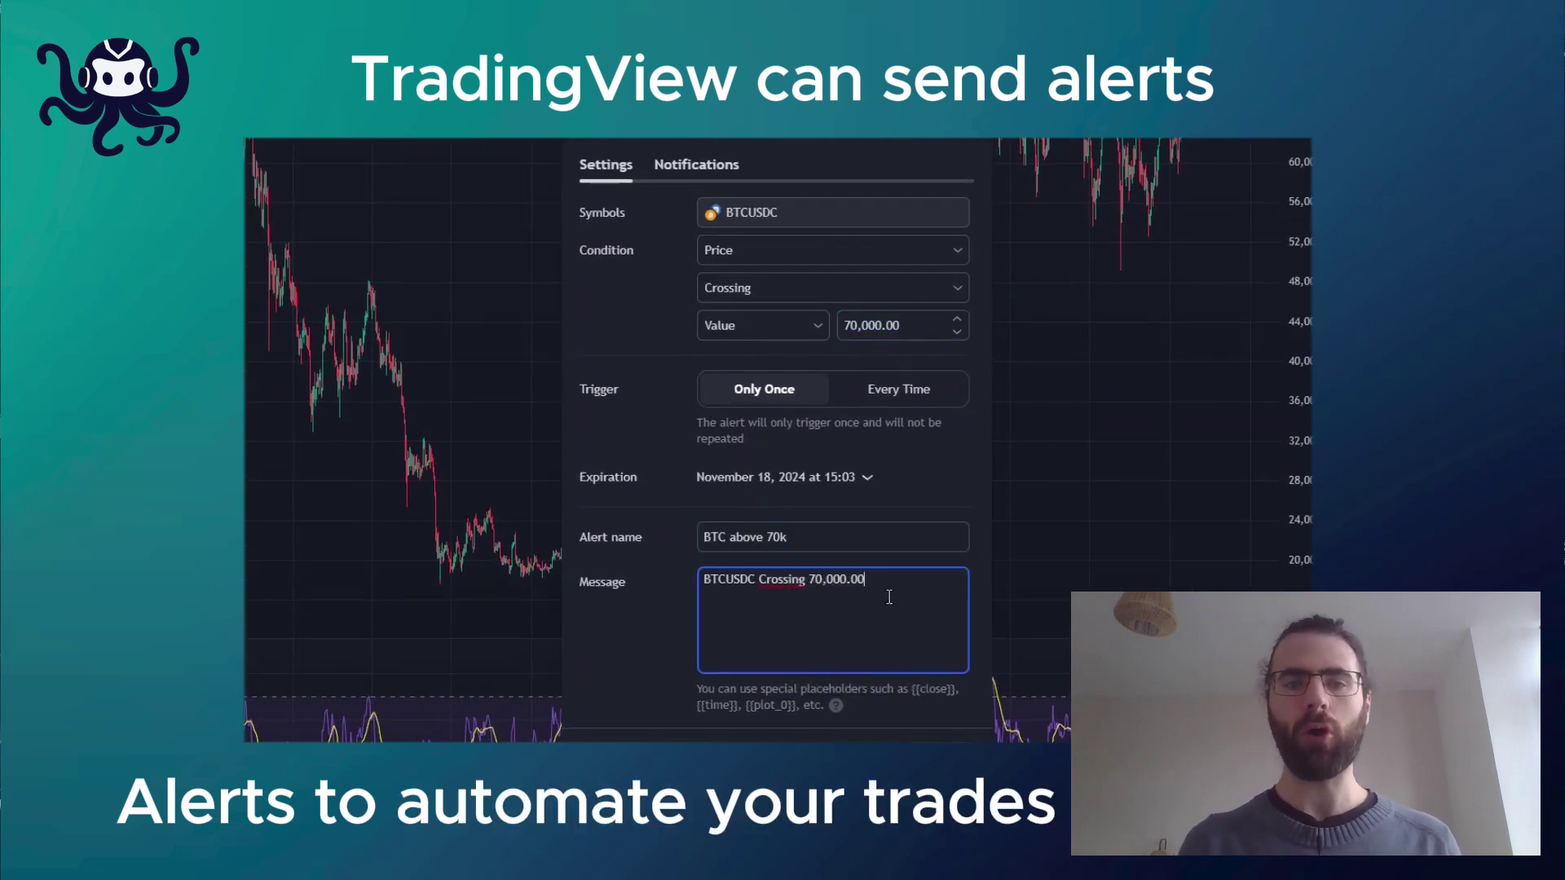
left_click(709, 168)
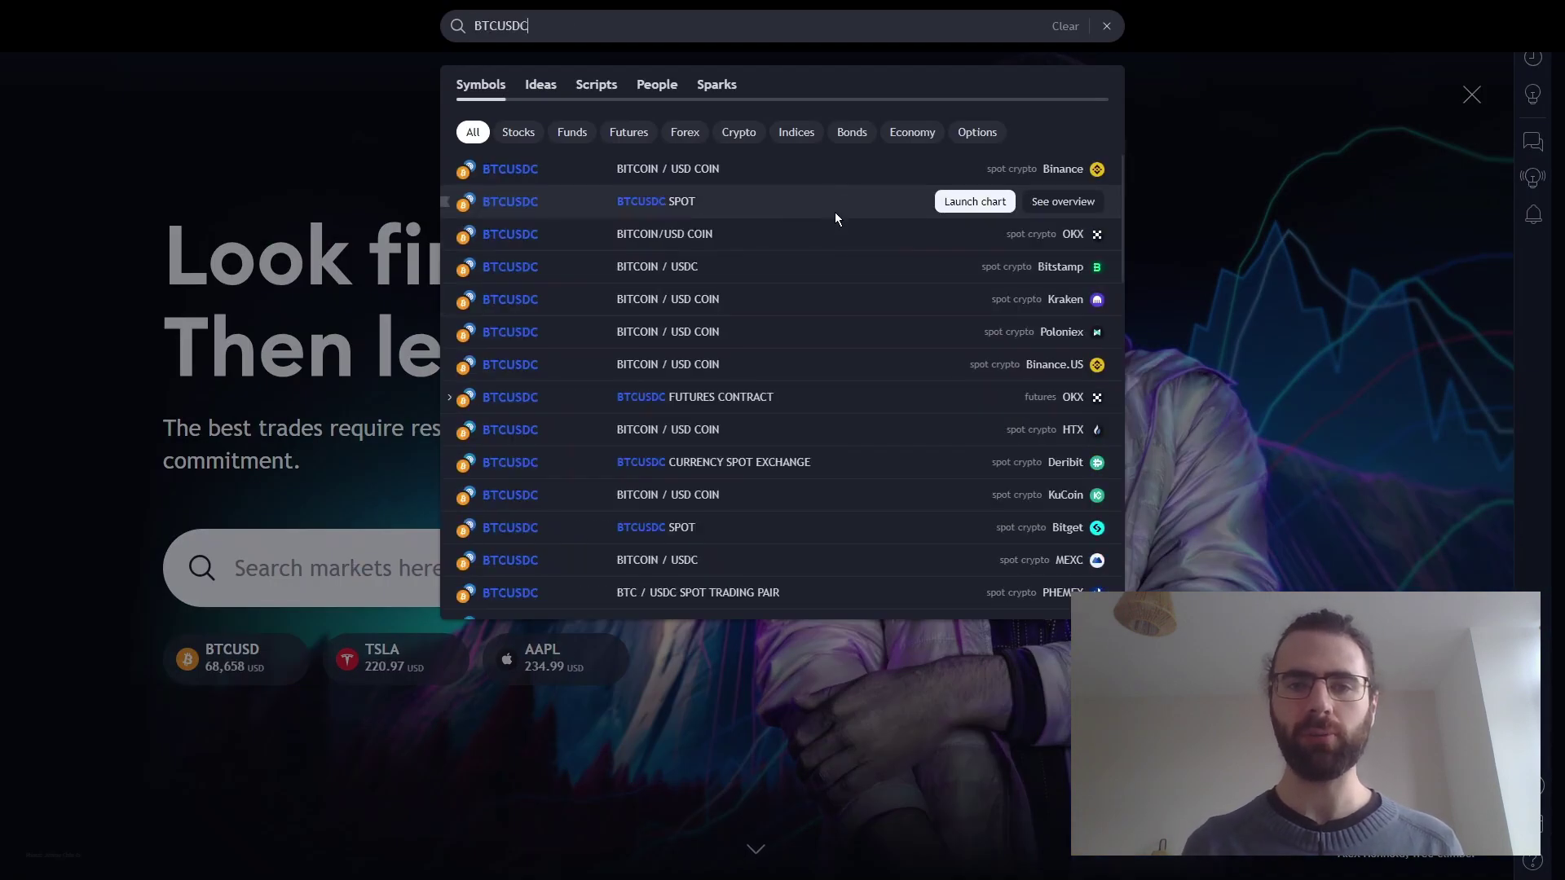
Open the Bitcoin / USD Coin Kraken chart and add the Relative Strength Index indicator
left_click(842, 301)
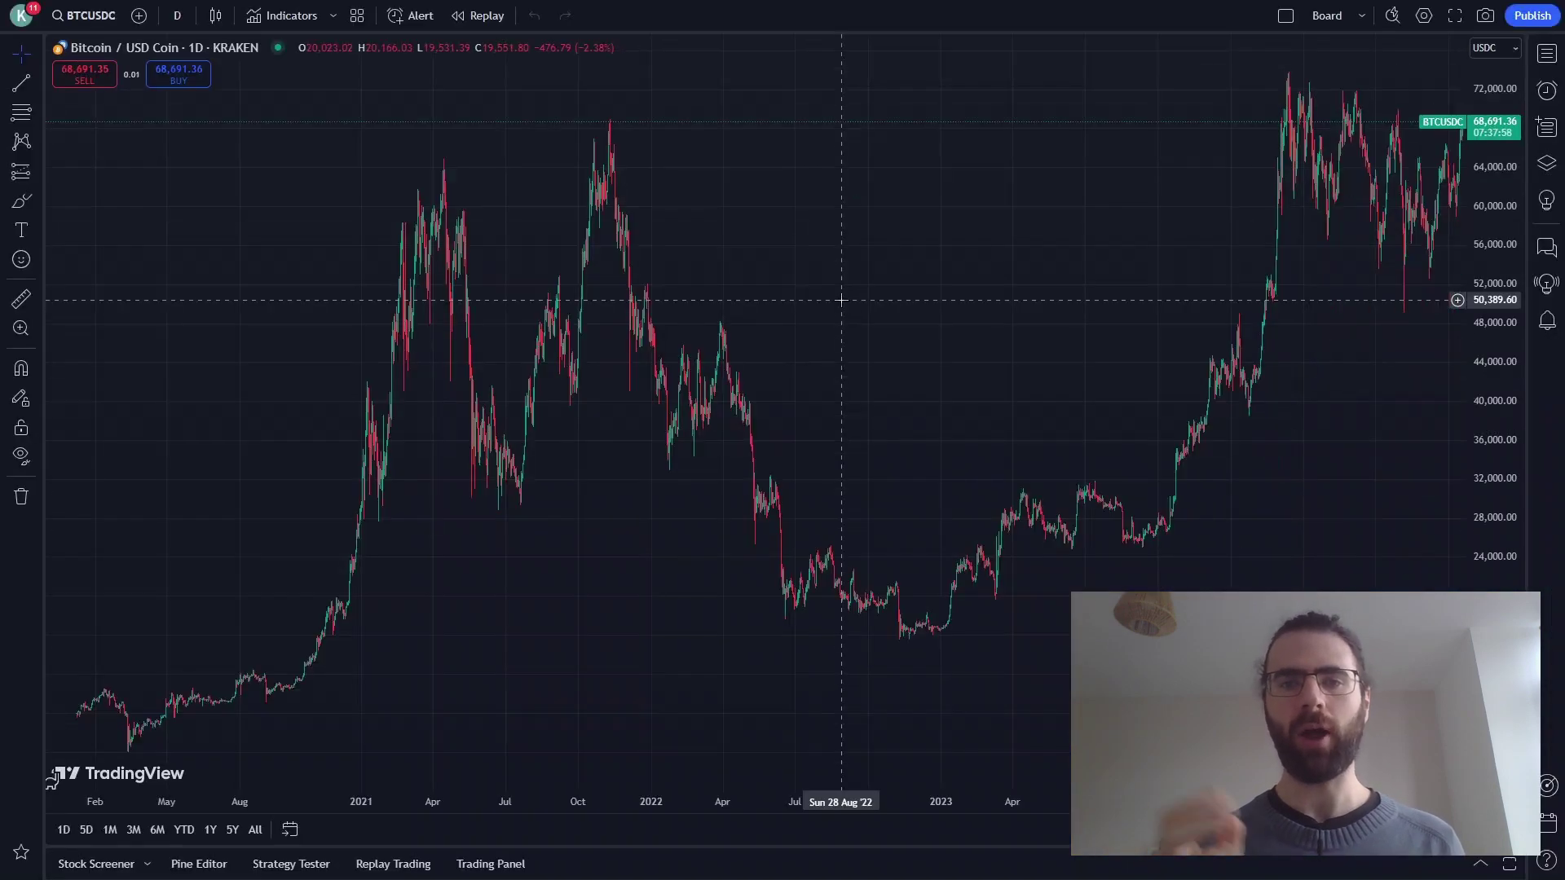
left_click(282, 15)
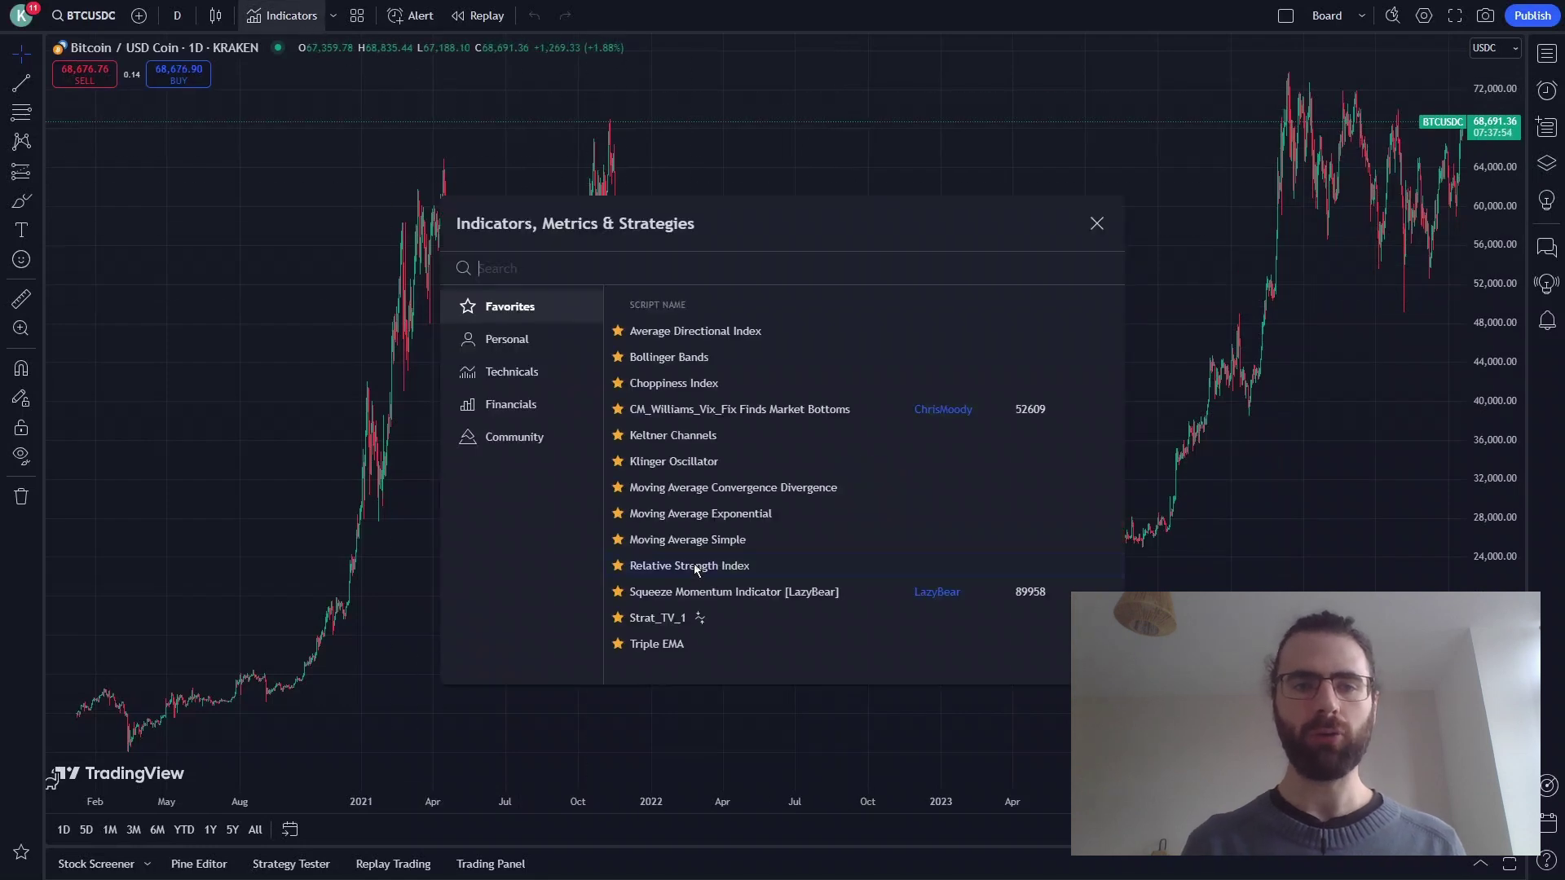
left_click(689, 565)
key("Escape")
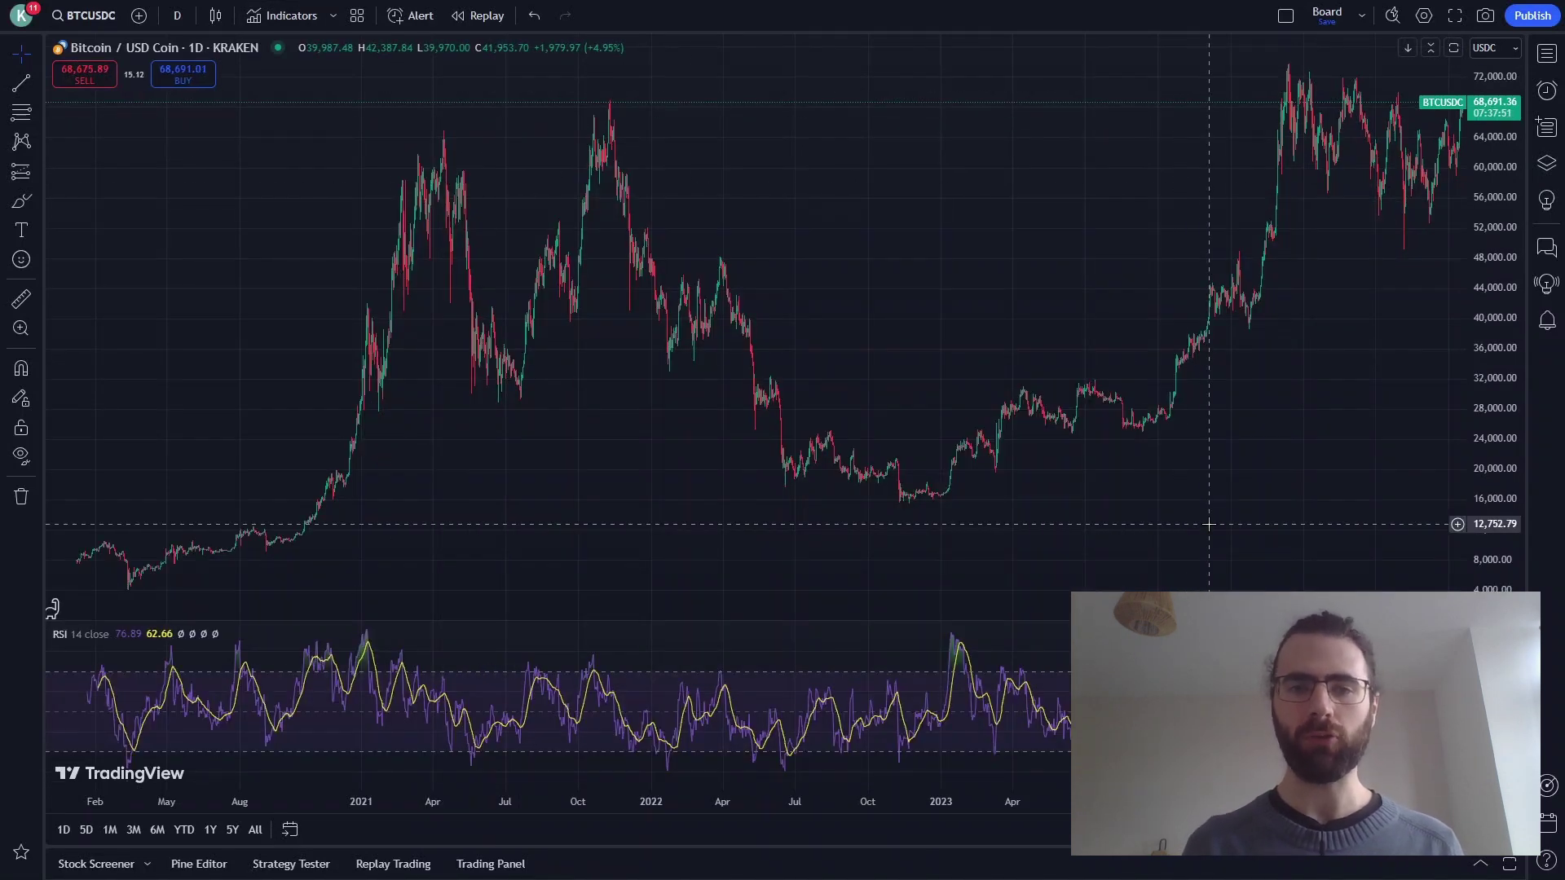
left_click_drag(1208, 524, 1103, 533)
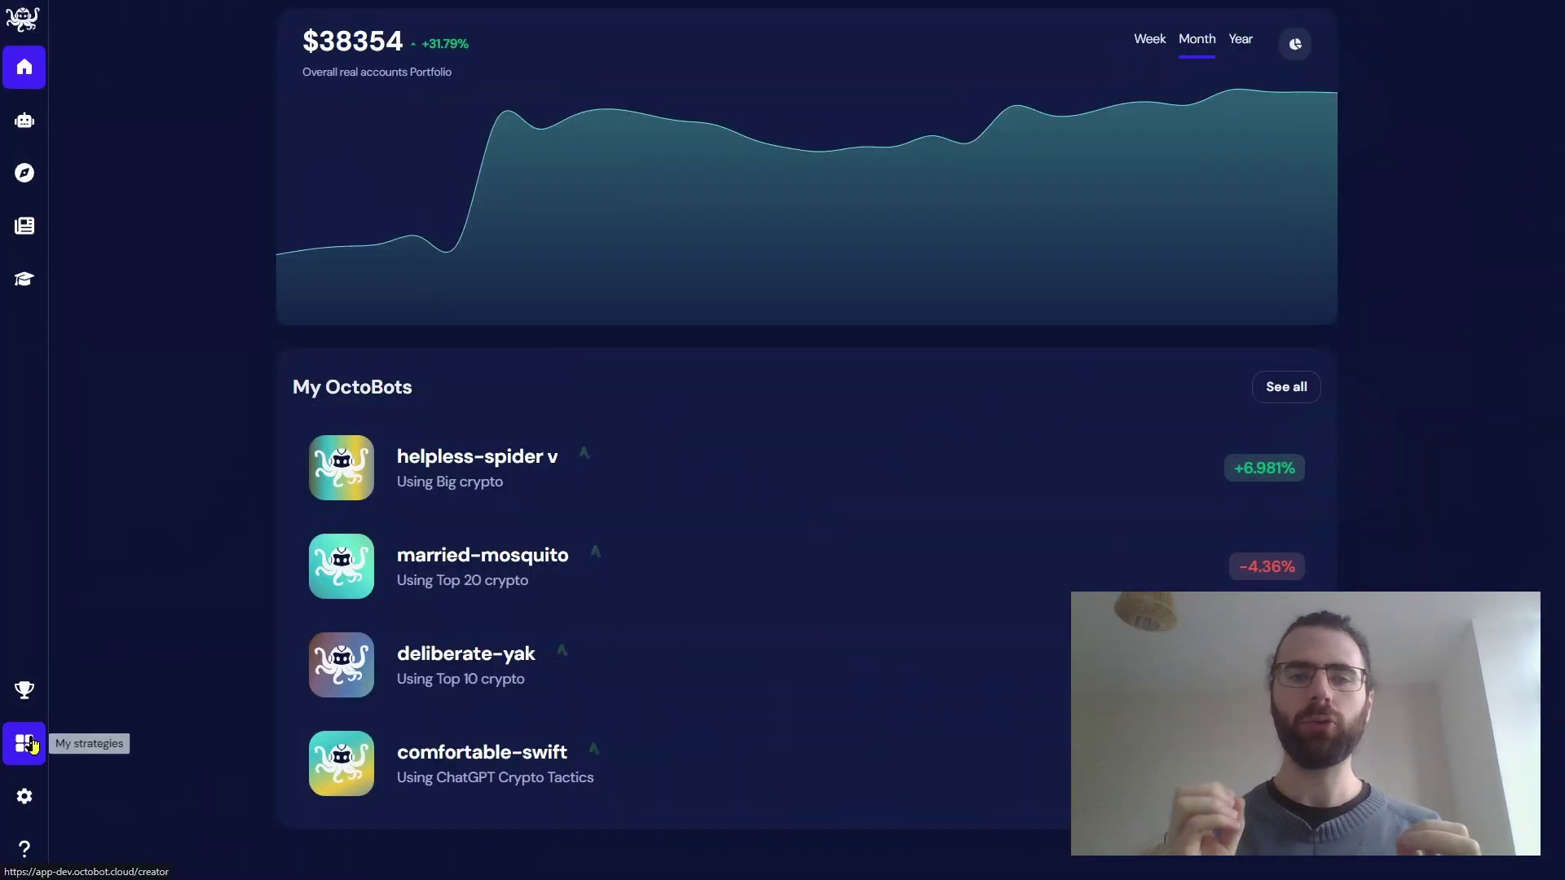
Generate an 'RSI Strategy with Take Profit' Pine script with AI from the 10% take-profit RSI prompt
left_click(25, 742)
left_click(615, 710)
type("trade using RSI with a take profit at 10%")
left_click(732, 781)
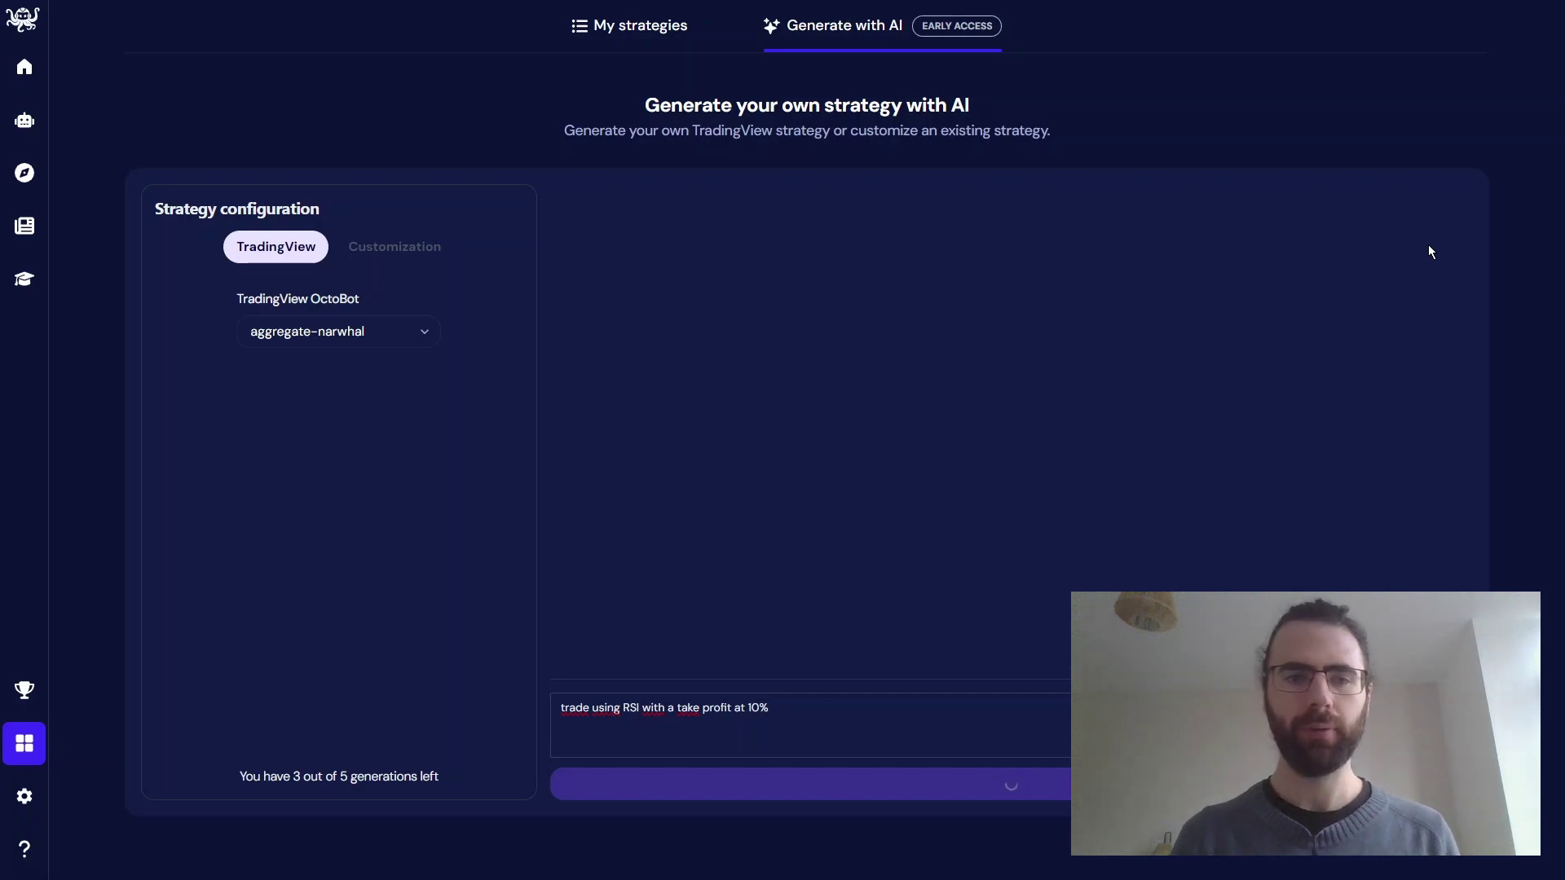
scroll(1388, 288, "down", 3)
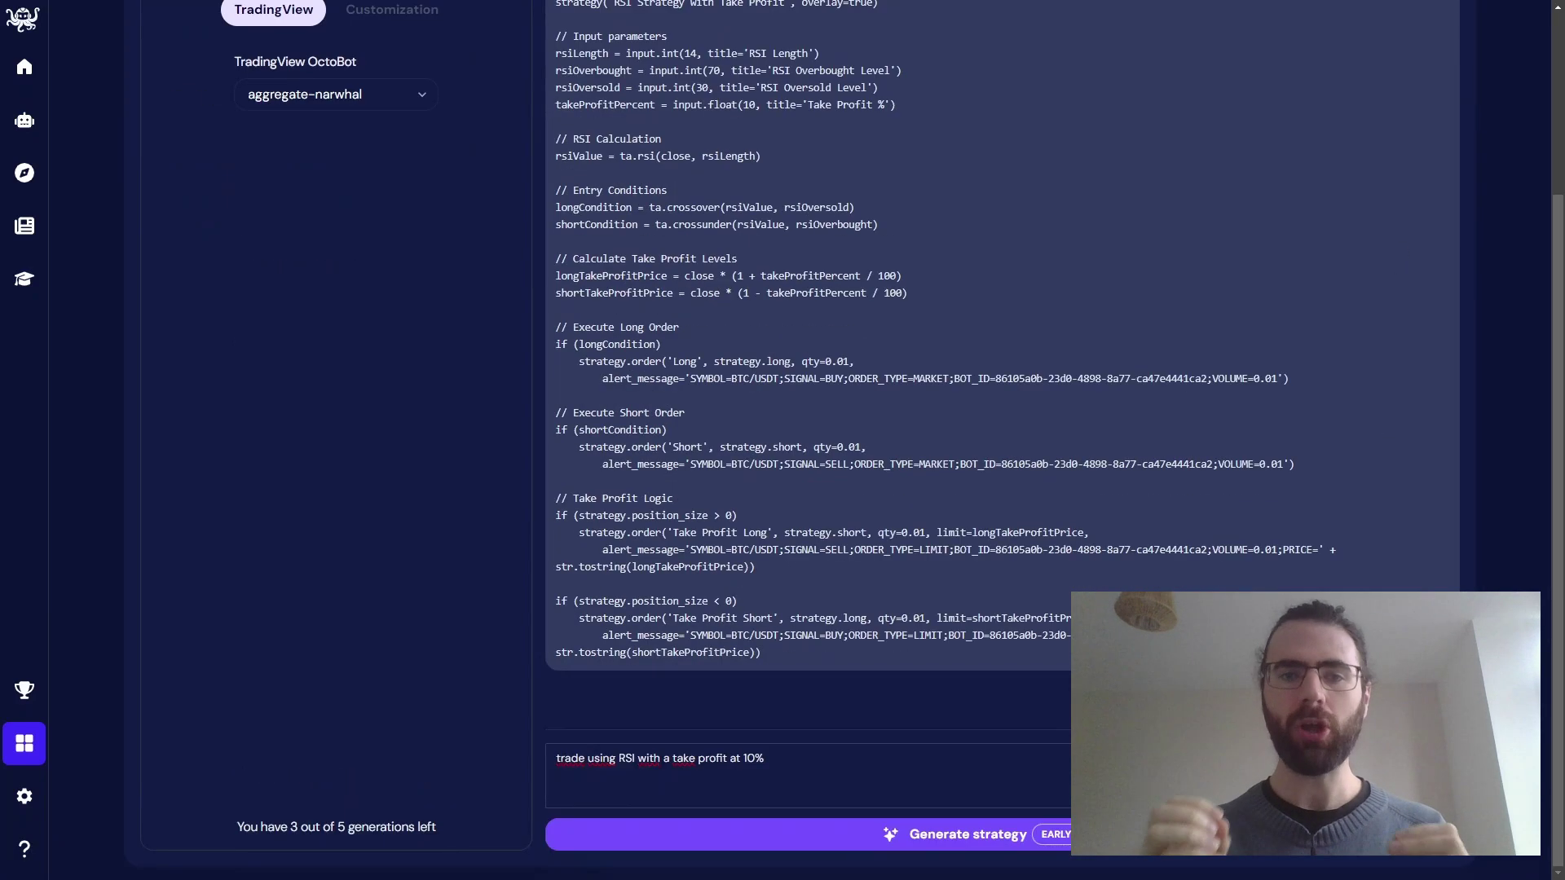
scroll(799, 440, "up", 3)
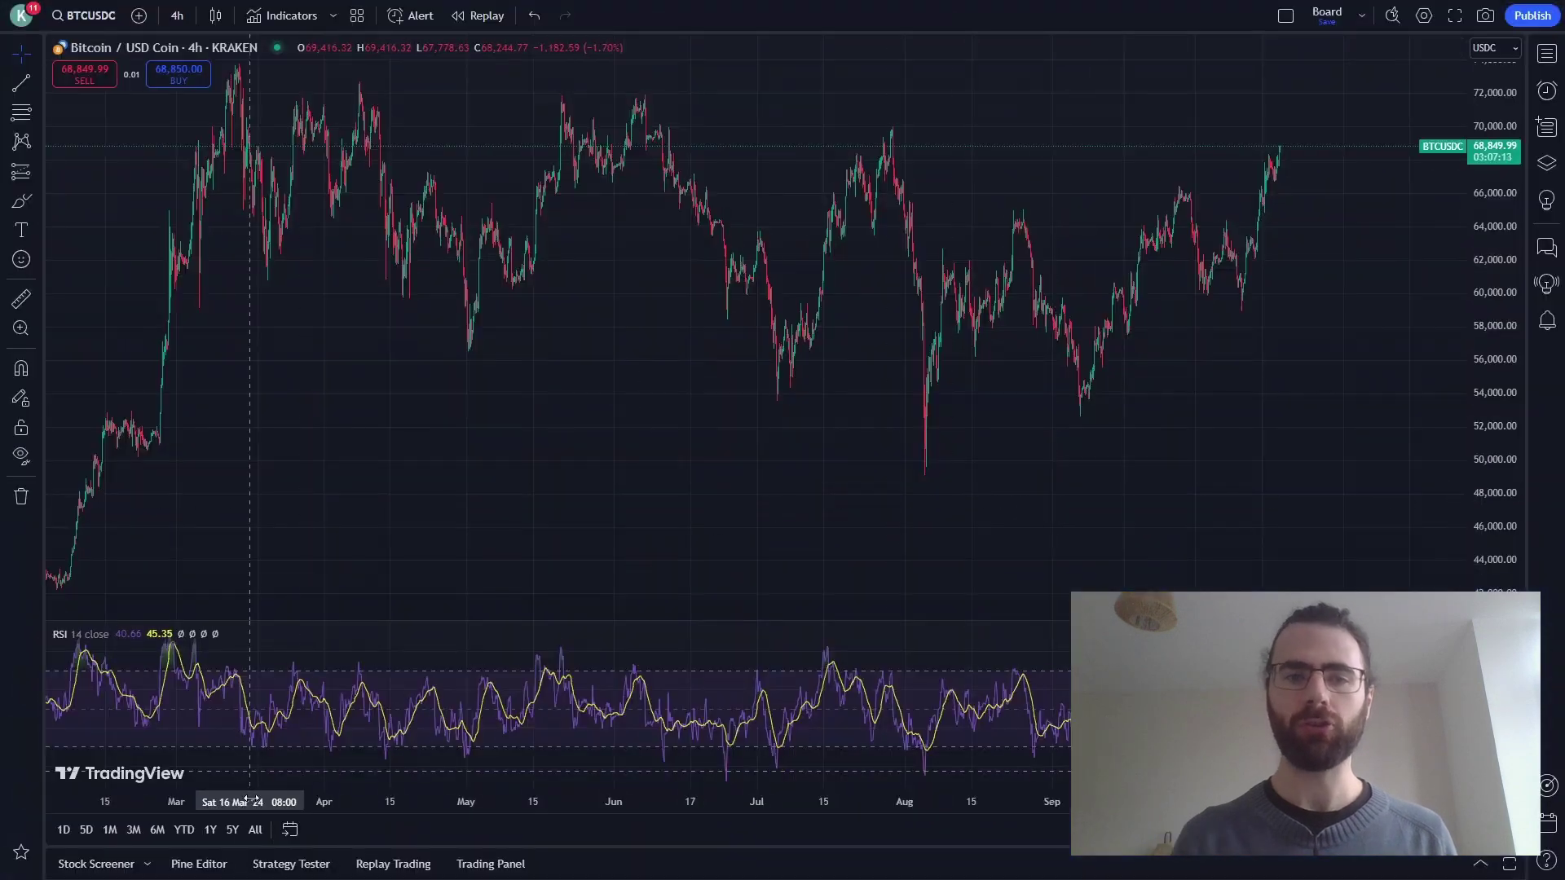
Paste the RSI take-profit script into the Pine Editor and add it to the BTCUSDC chart
left_click(275, 869)
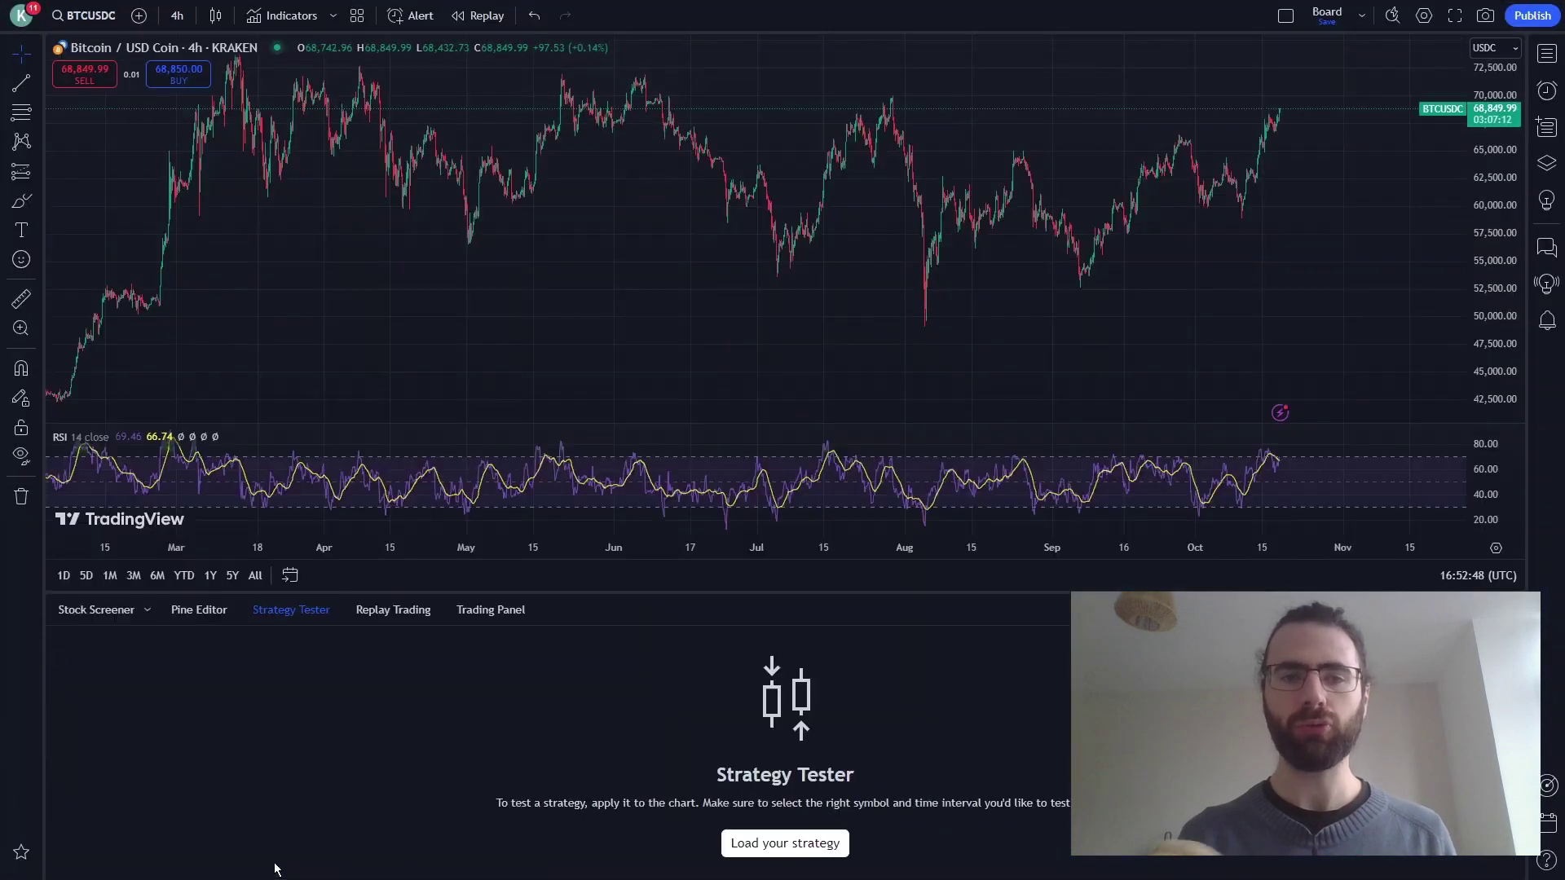
left_click(199, 610)
left_click(237, 680)
key("ctrl+v")
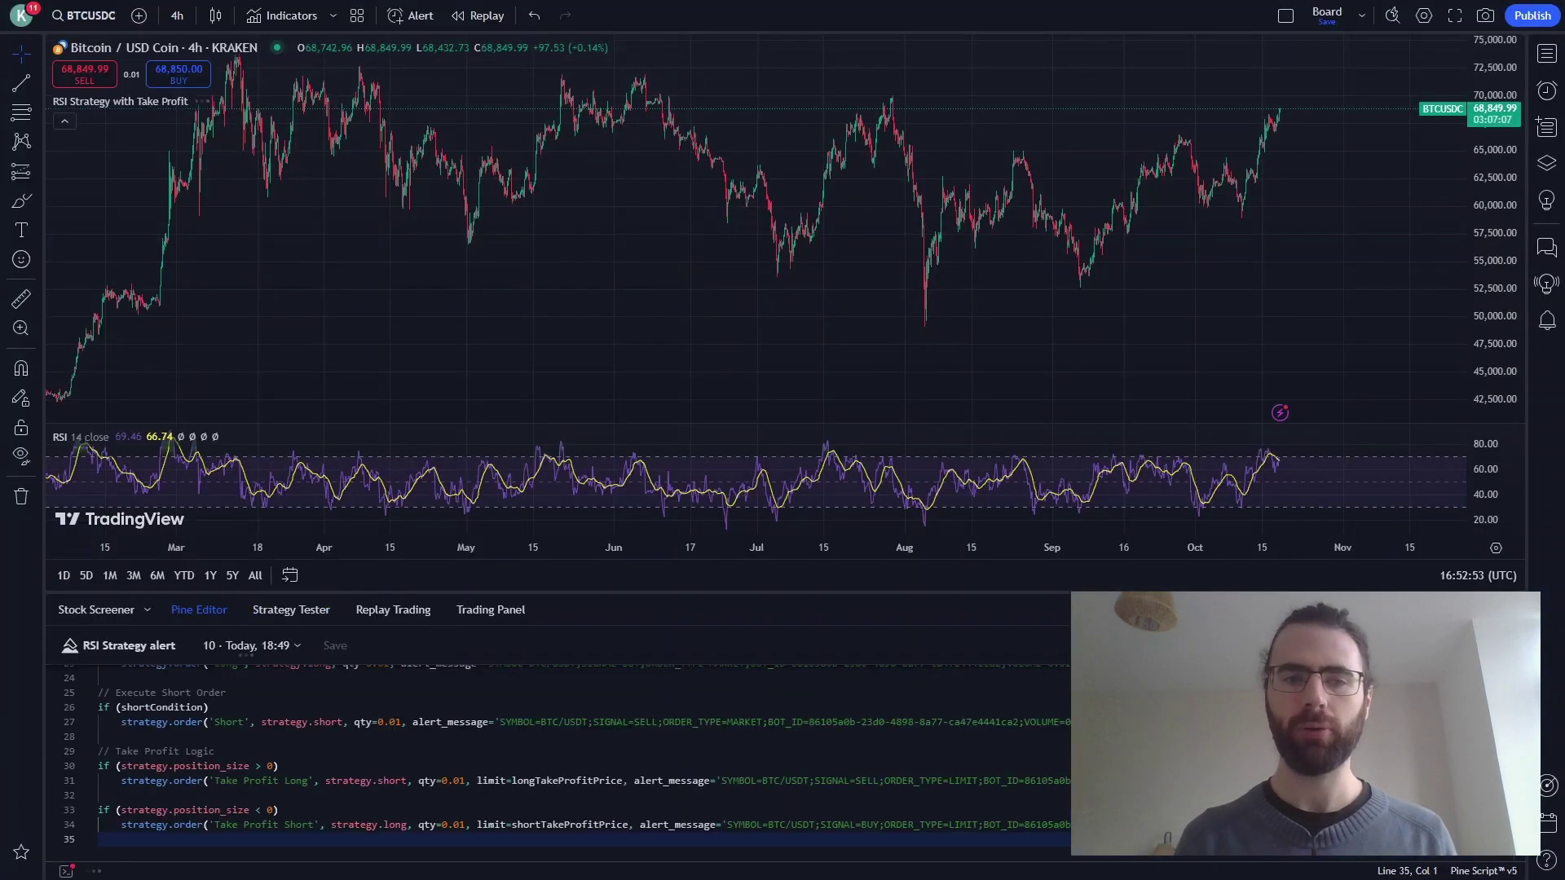
key("ctrl+Return")
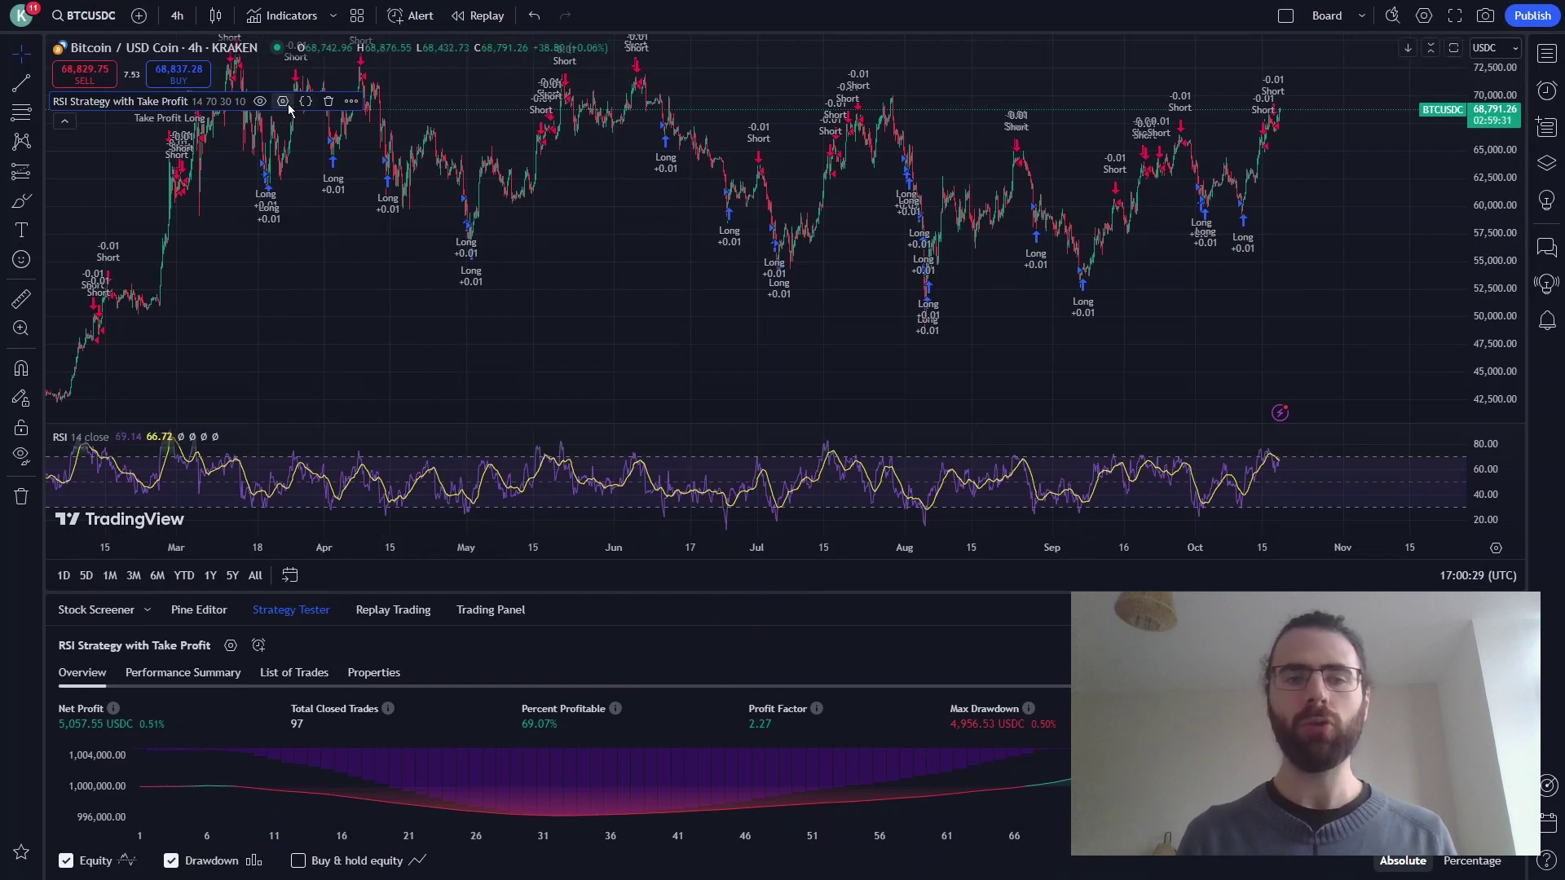
left_click(284, 104)
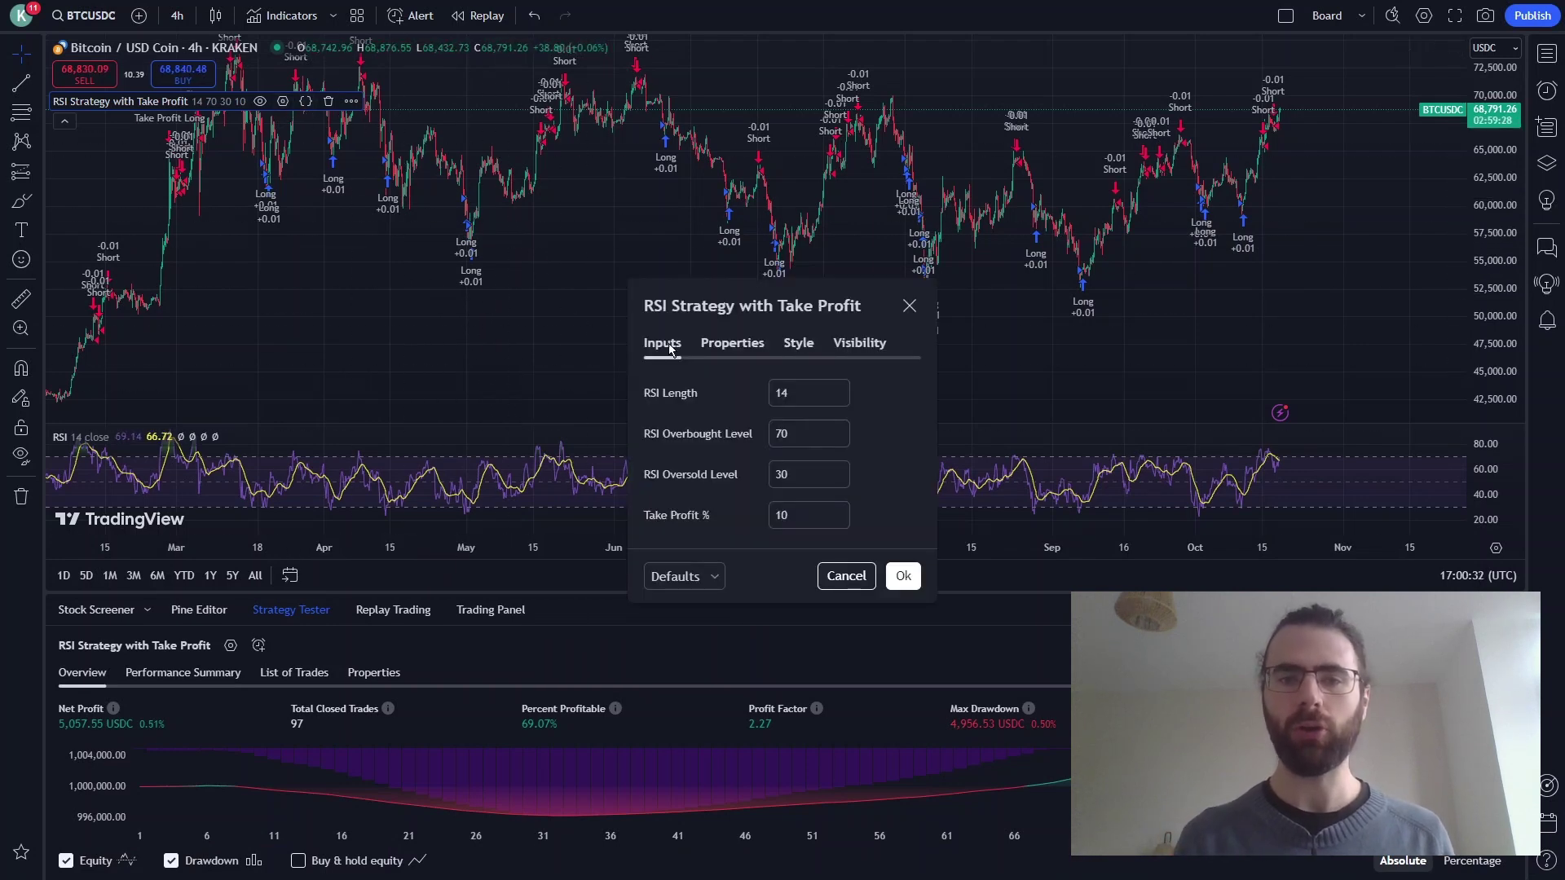
left_click(733, 344)
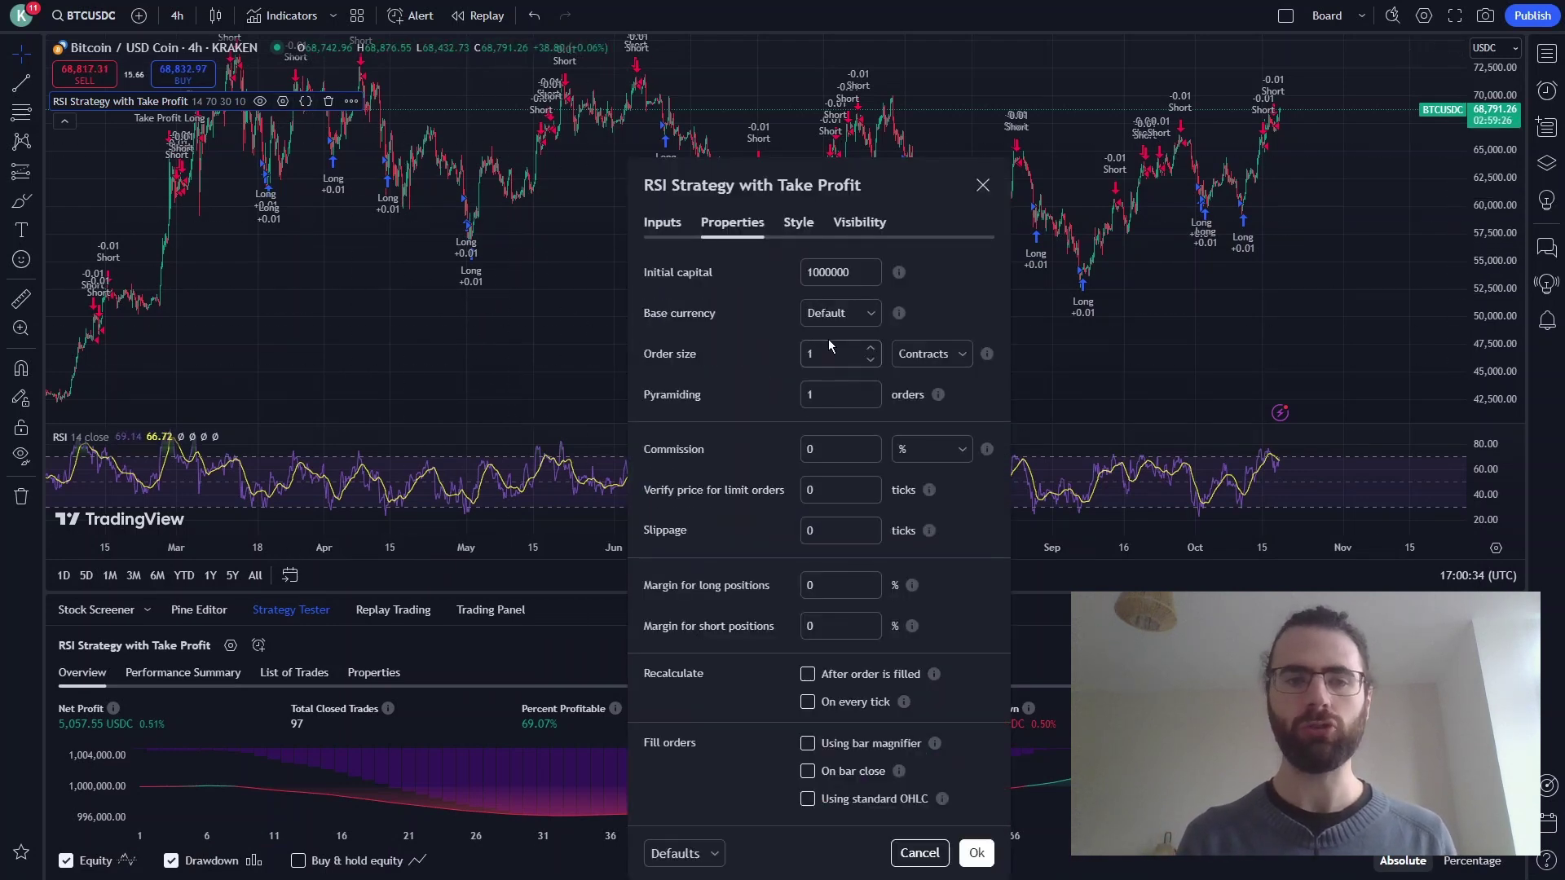
left_click(798, 223)
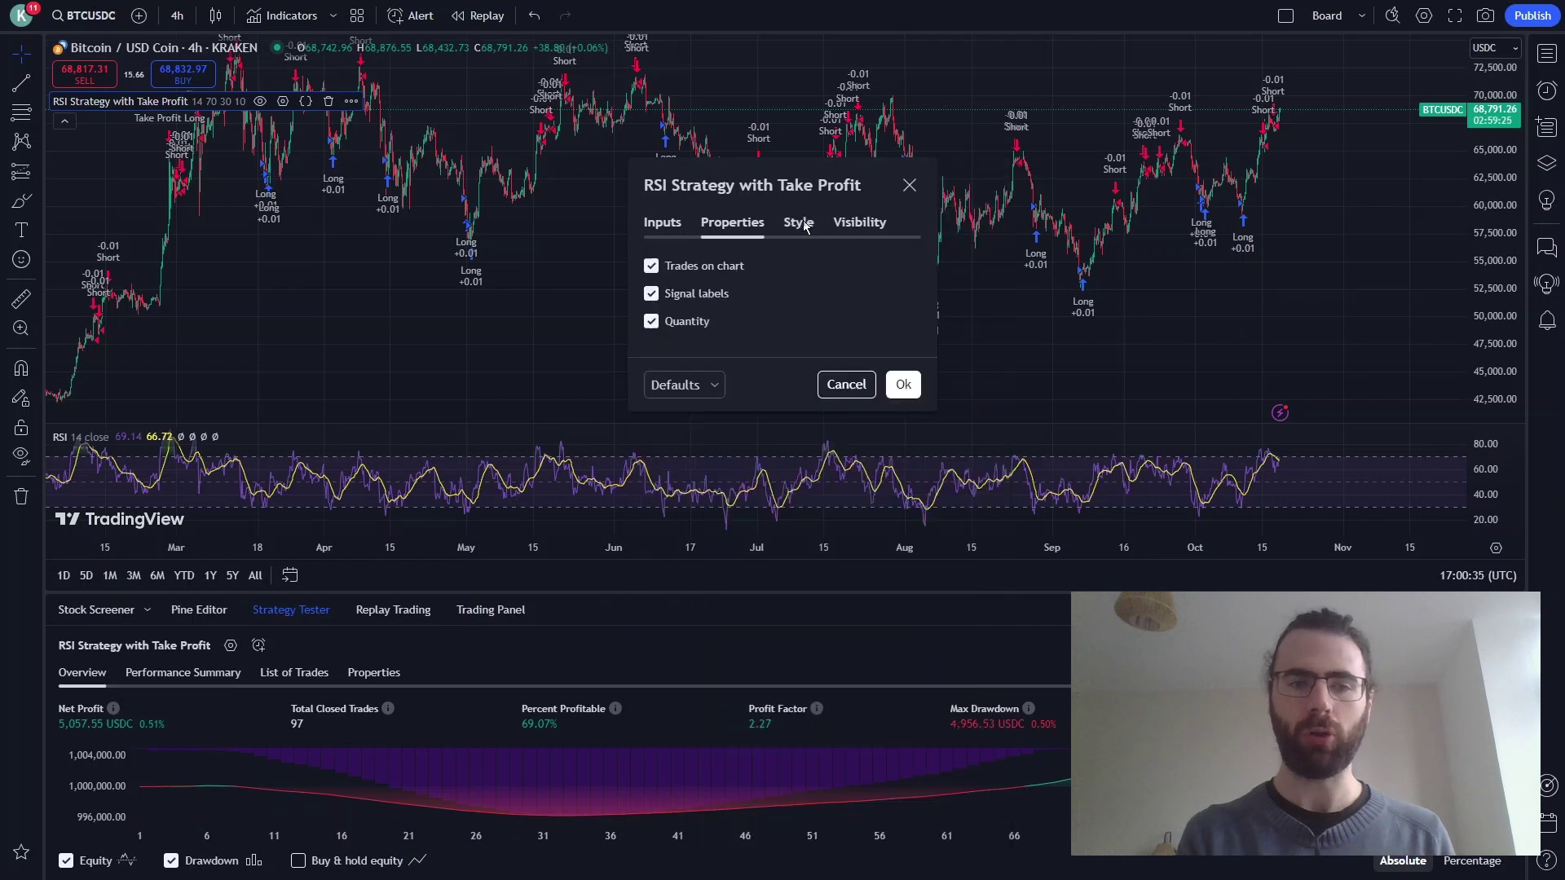
left_click(861, 221)
left_click(672, 235)
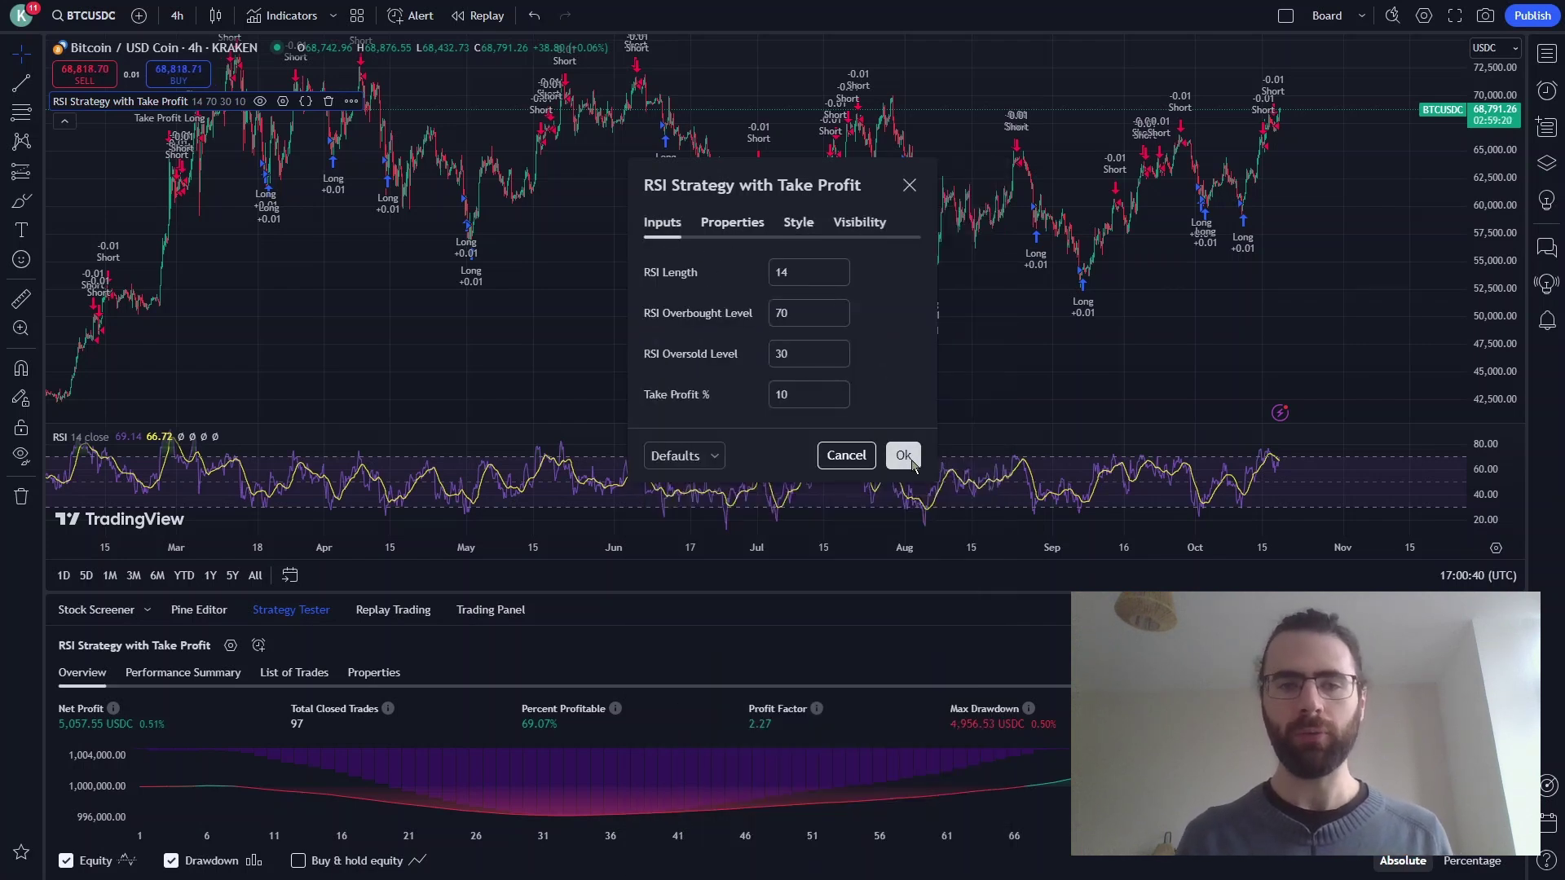
left_click(903, 455)
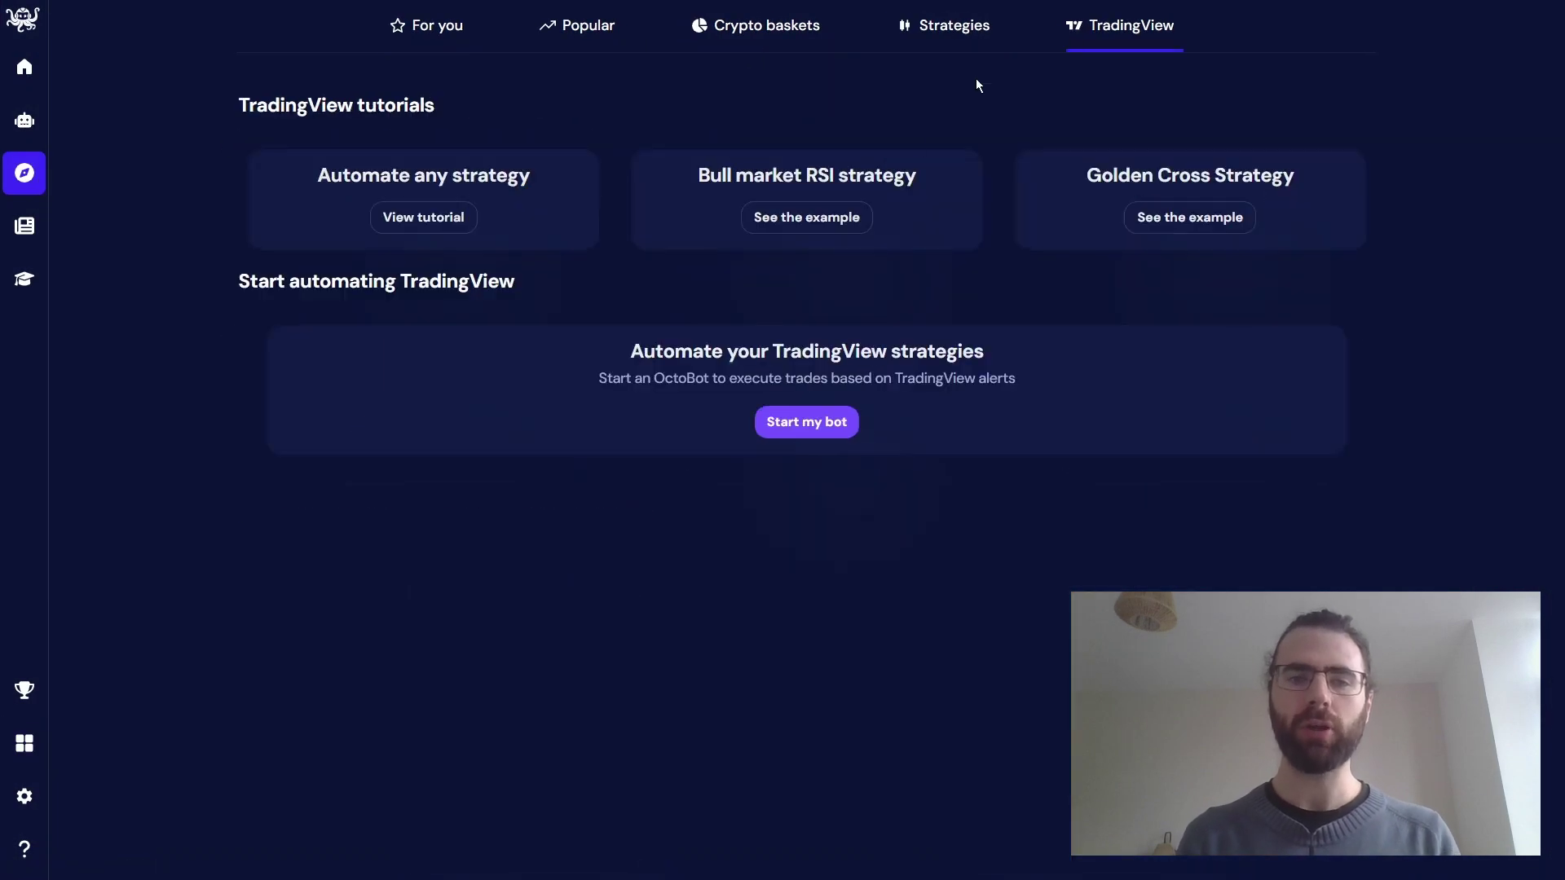
Create a new TradingView bot on Binance trading with real funds
left_click(804, 426)
left_click(574, 360)
left_click(625, 255)
left_click(687, 821)
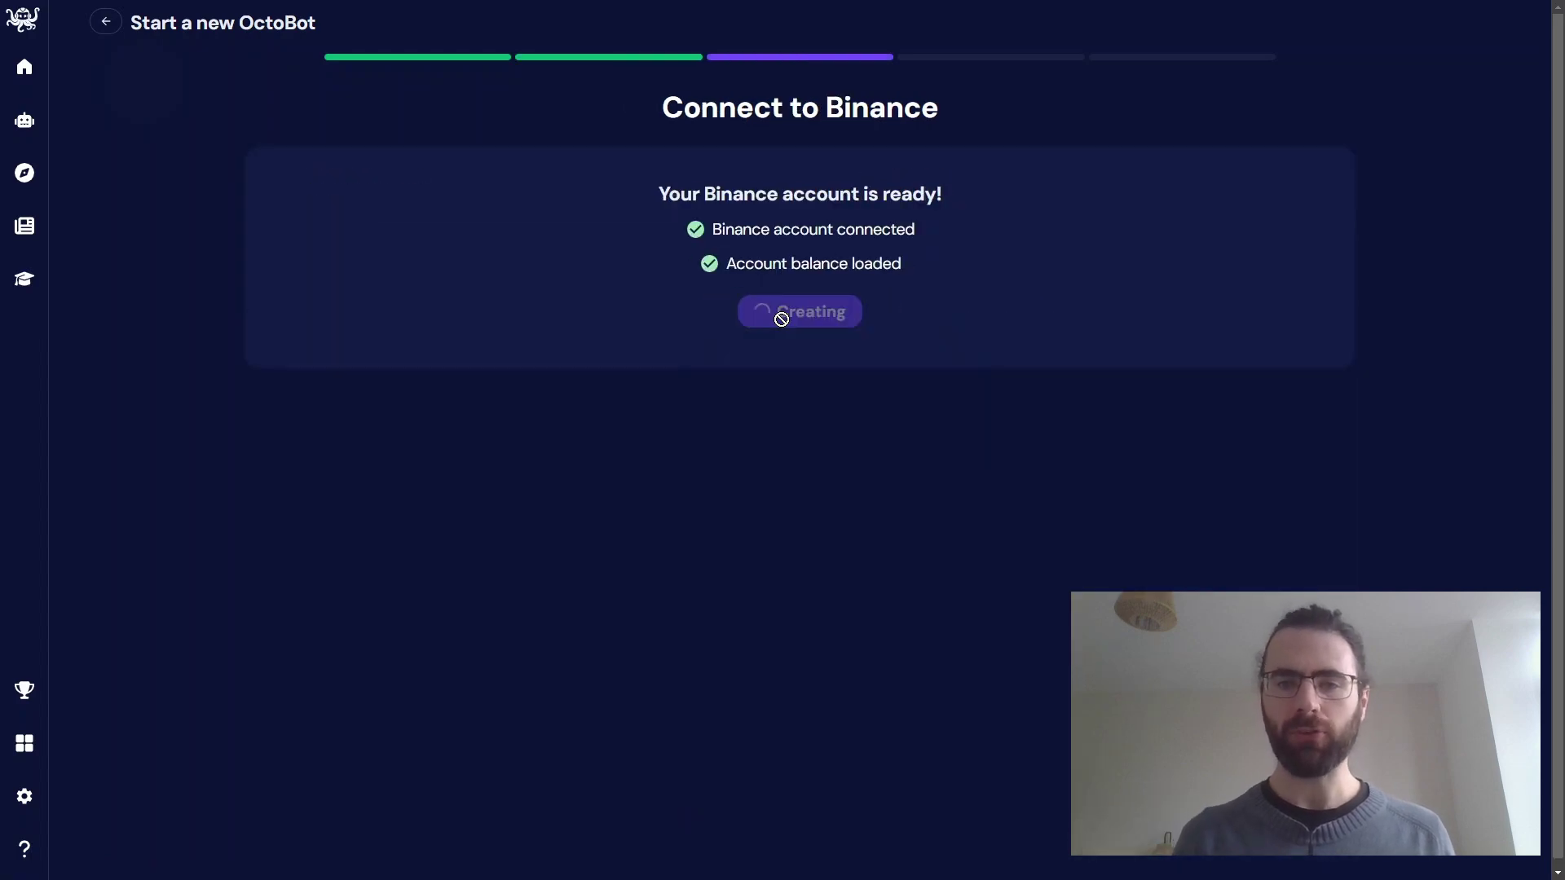
left_click(785, 359)
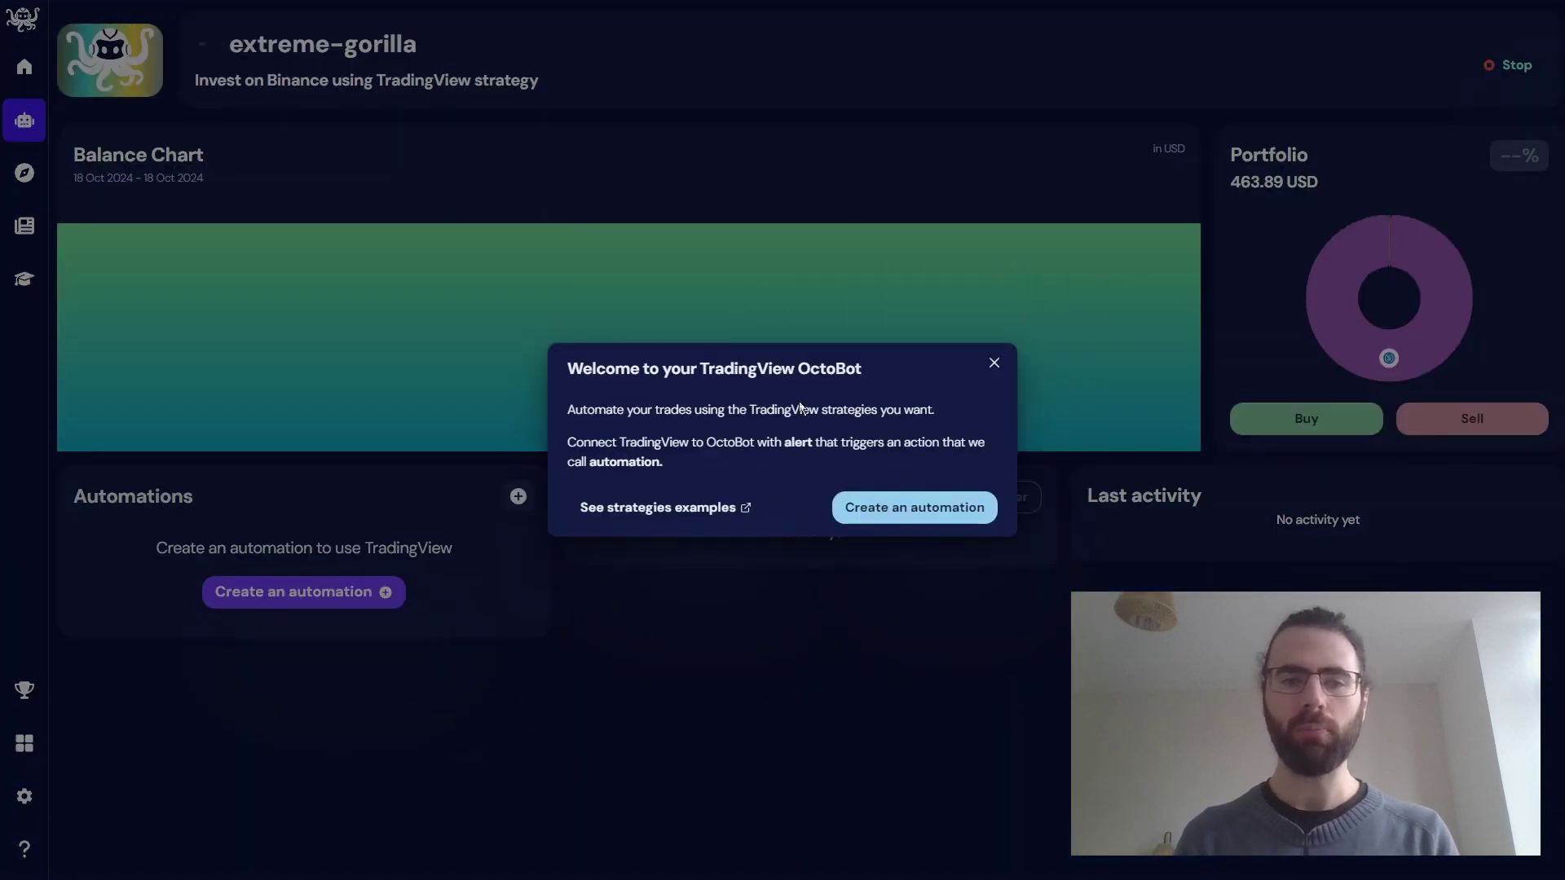
Create an automation named 'BTC' on the BTC/USDC pair and show its email setup steps
left_click(871, 525)
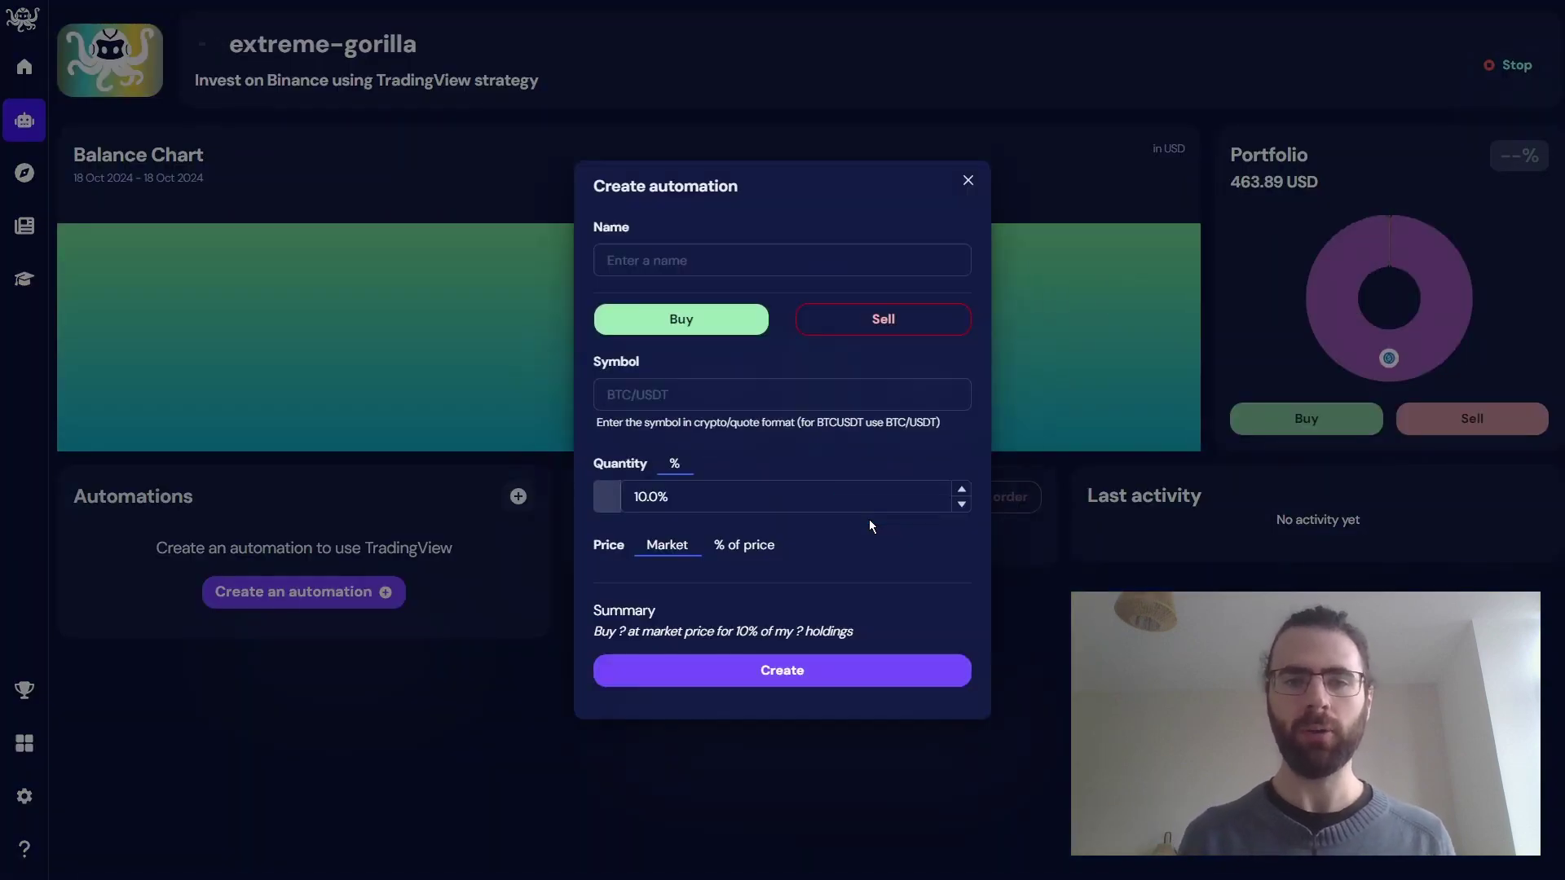
left_click(692, 261)
type("BTC")
left_click(676, 394)
type("BTC")
left_click(700, 464)
left_click(767, 671)
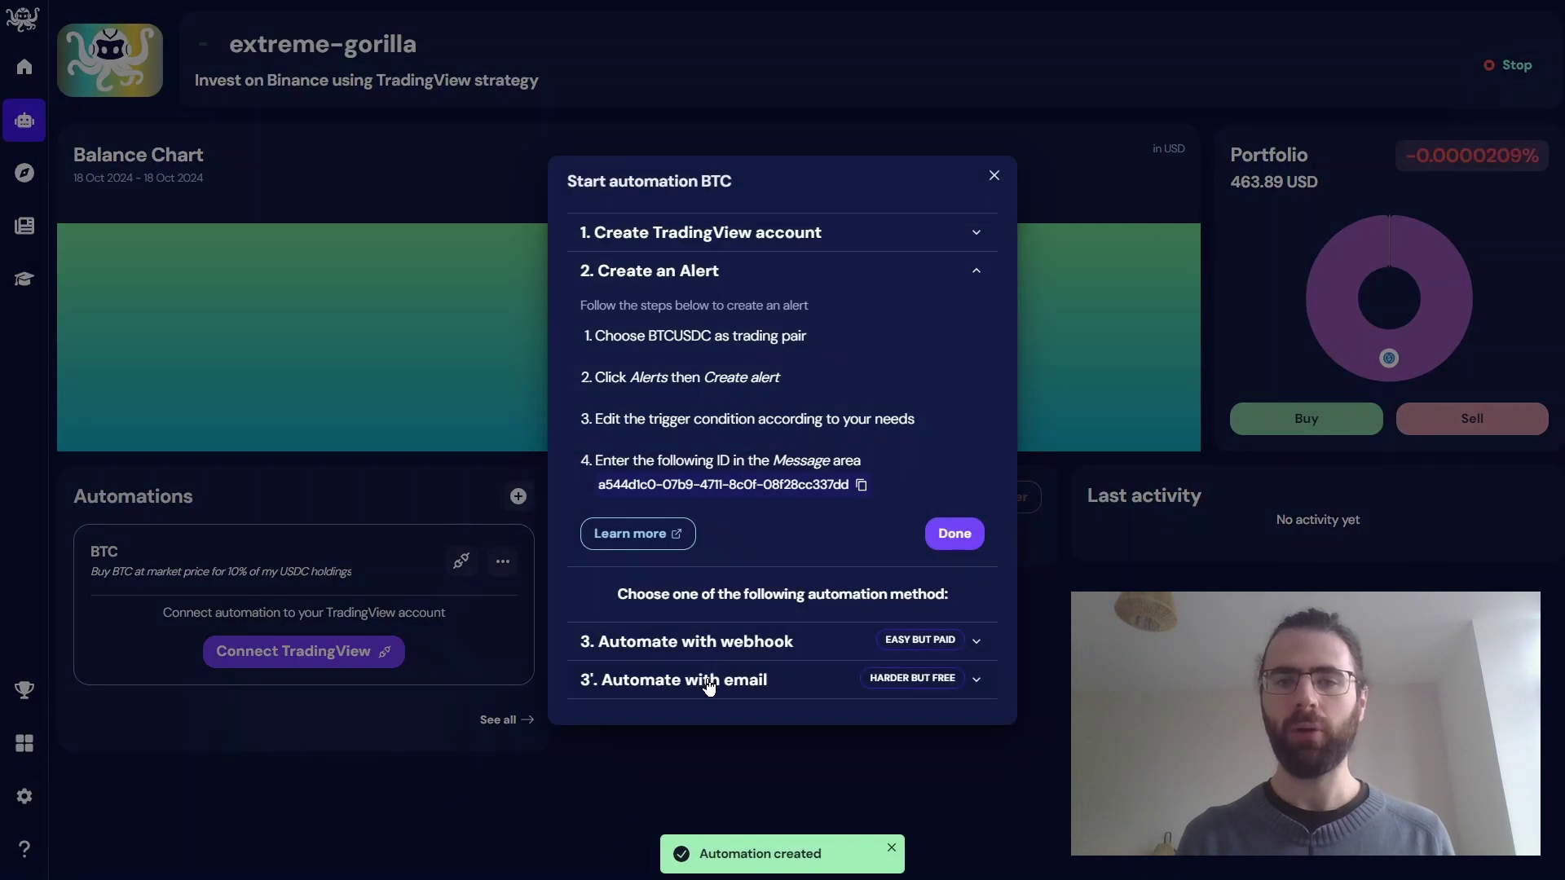
left_click(709, 679)
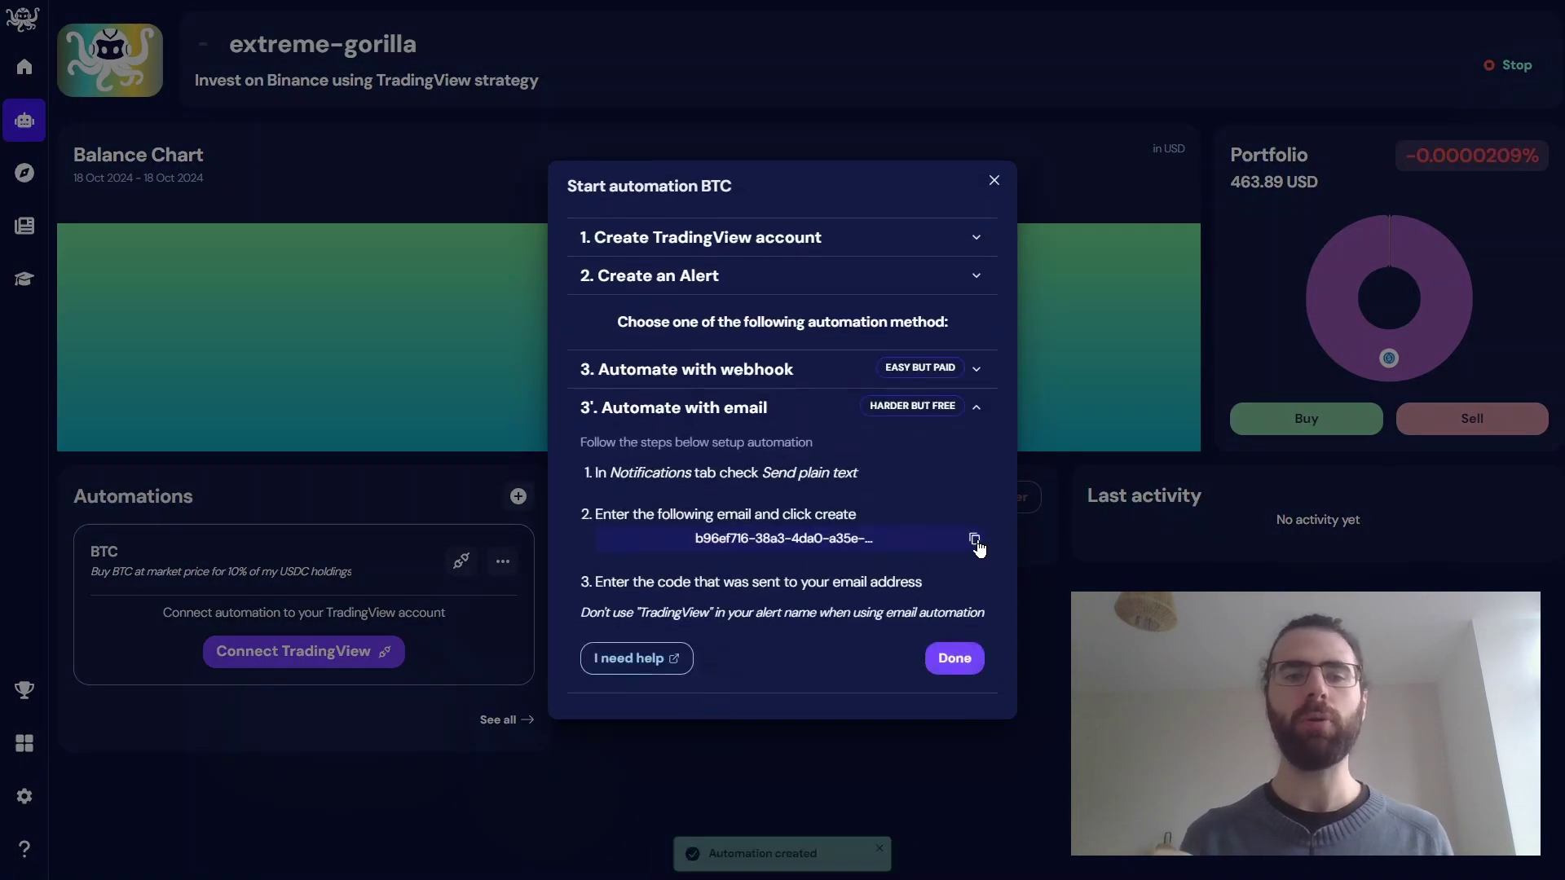
Set the strategy alert to send plain text to the OctoBot email and request a verification code
left_click(974, 538)
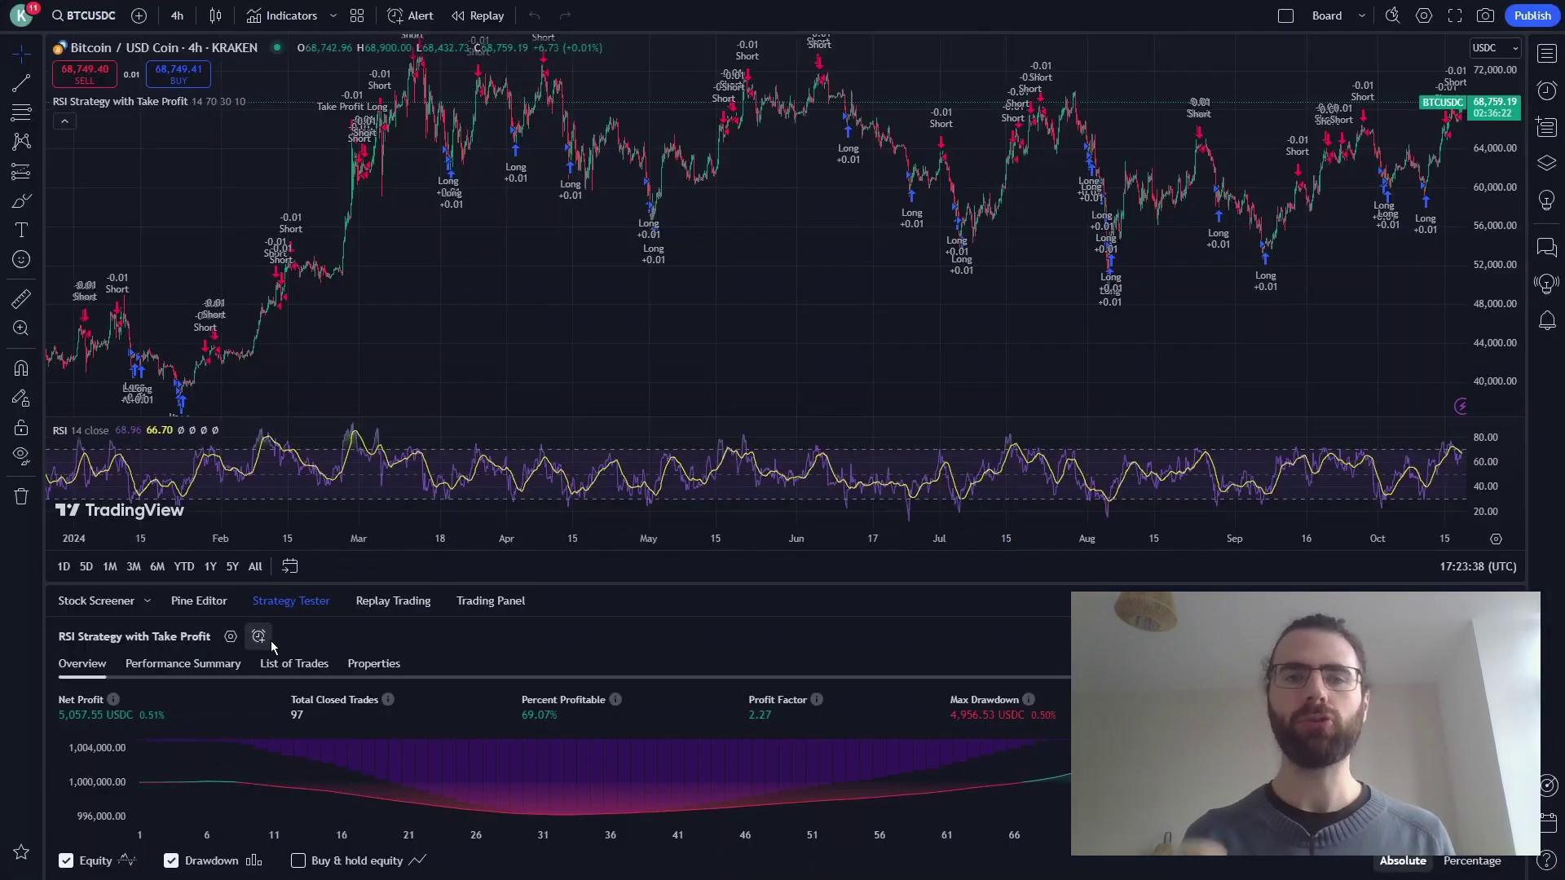
left_click(258, 637)
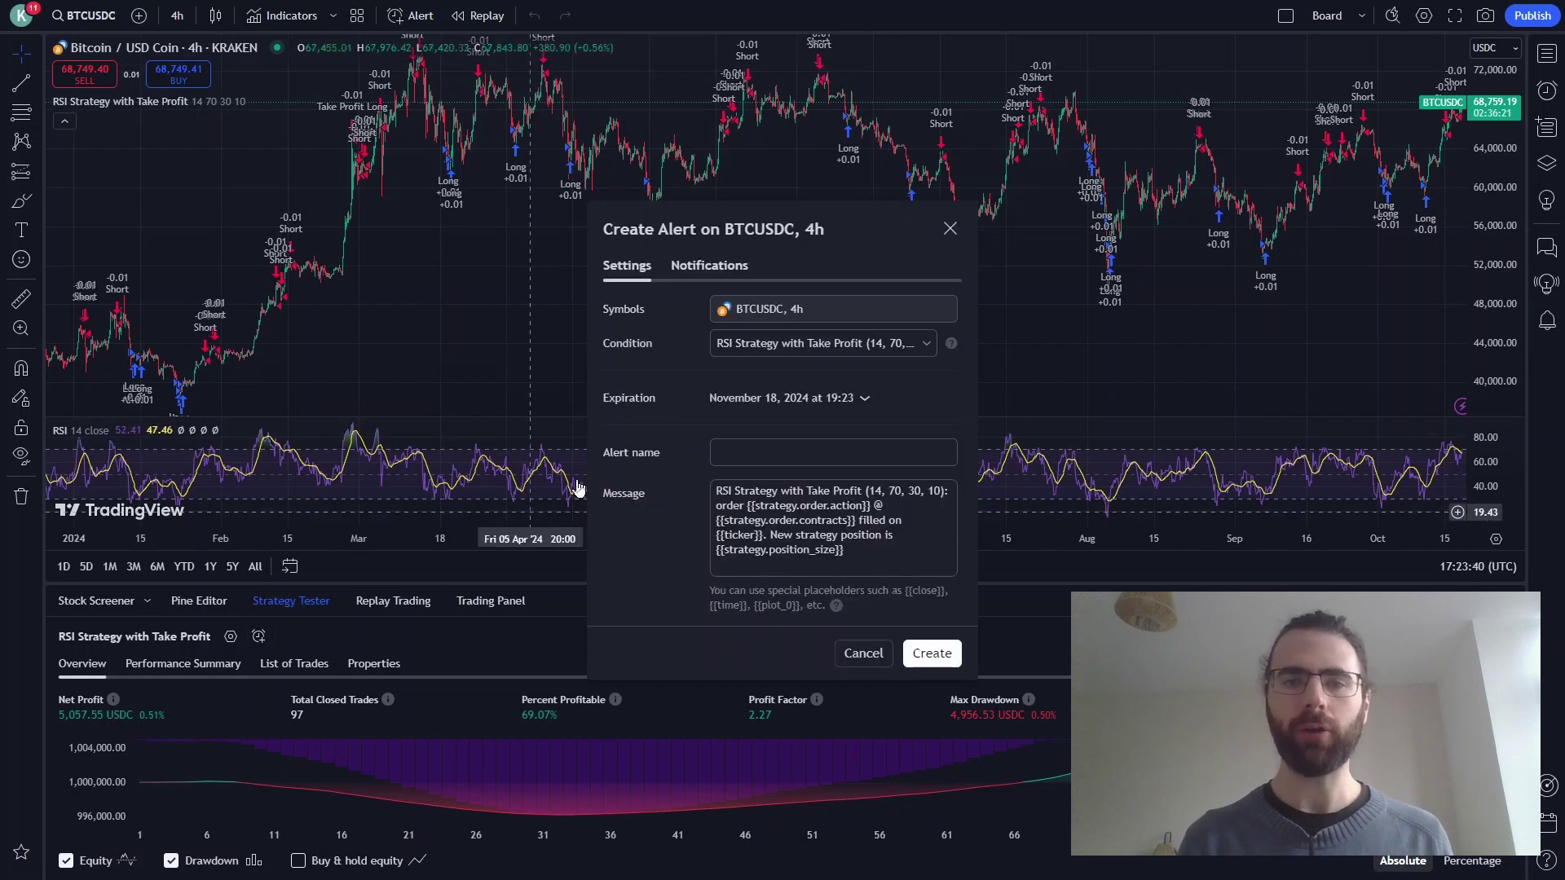
left_click(717, 270)
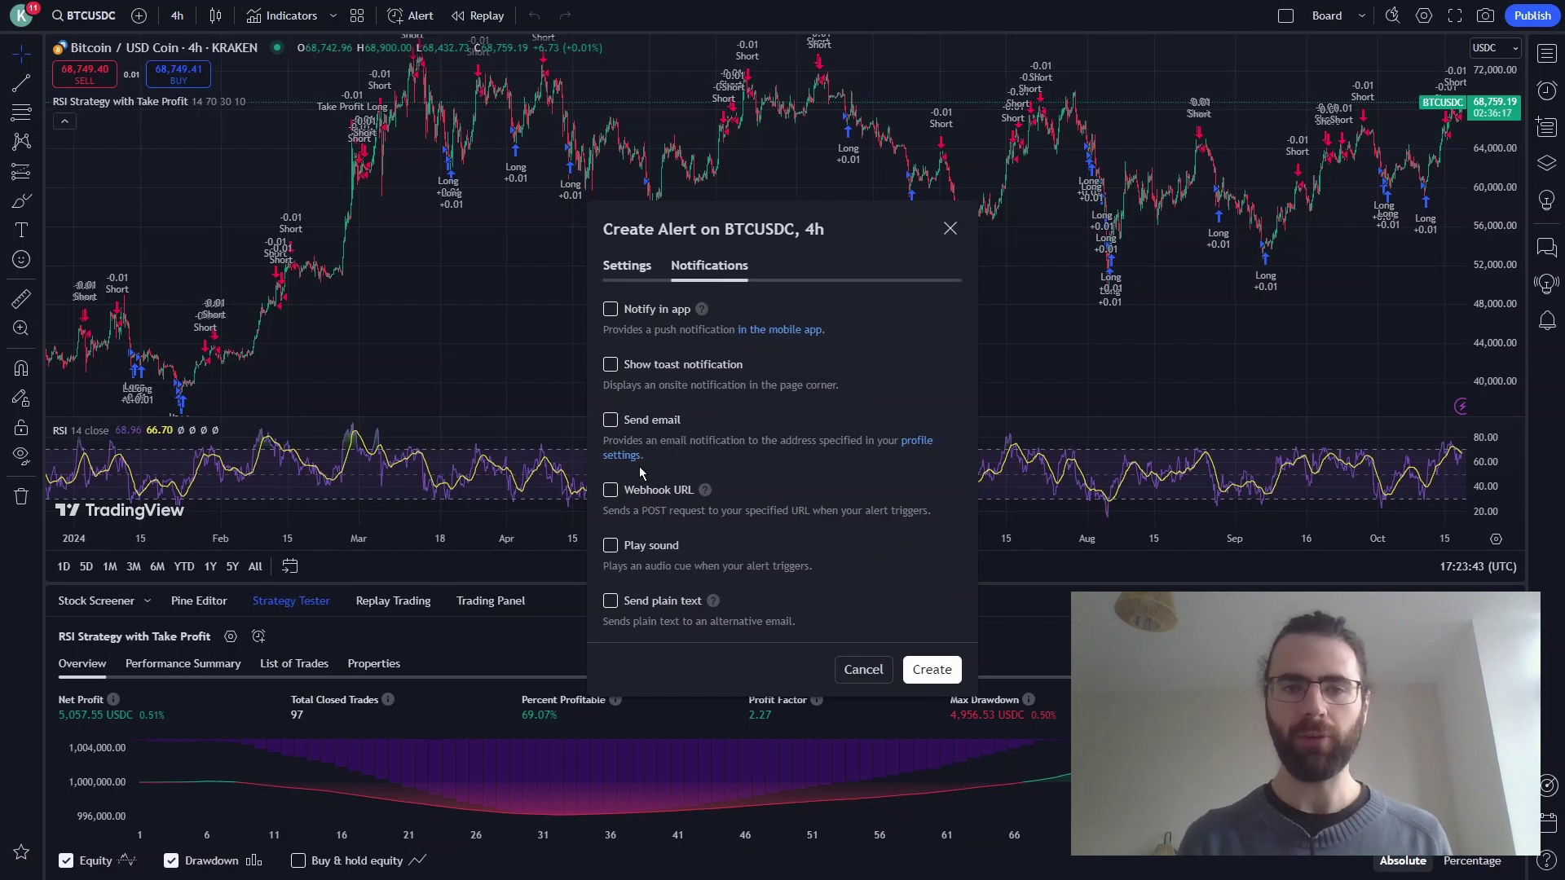
left_click(636, 603)
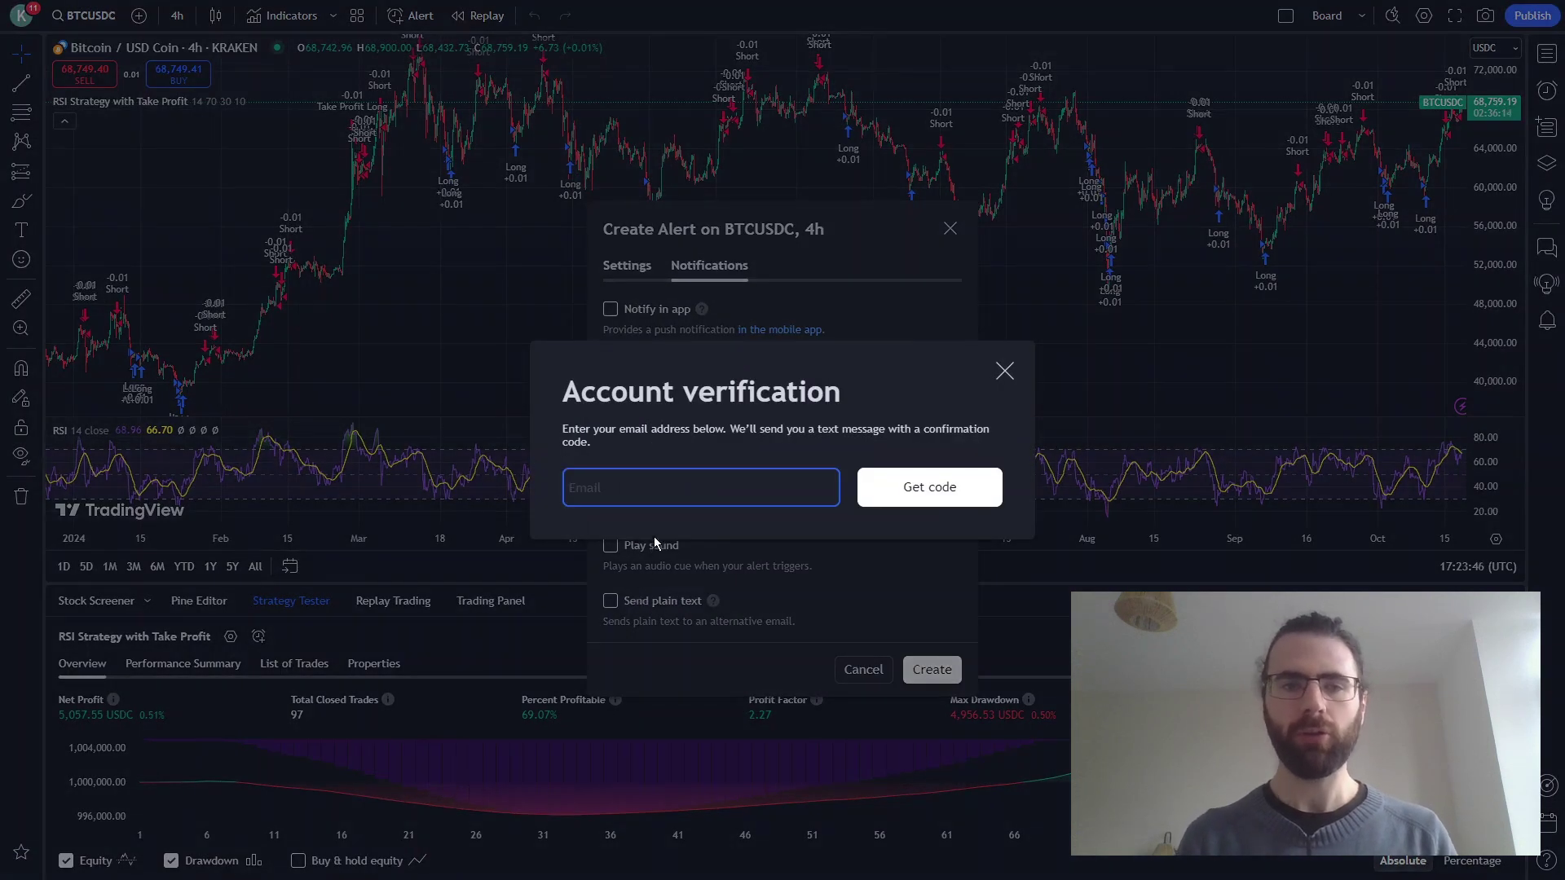
key("ctrl+v")
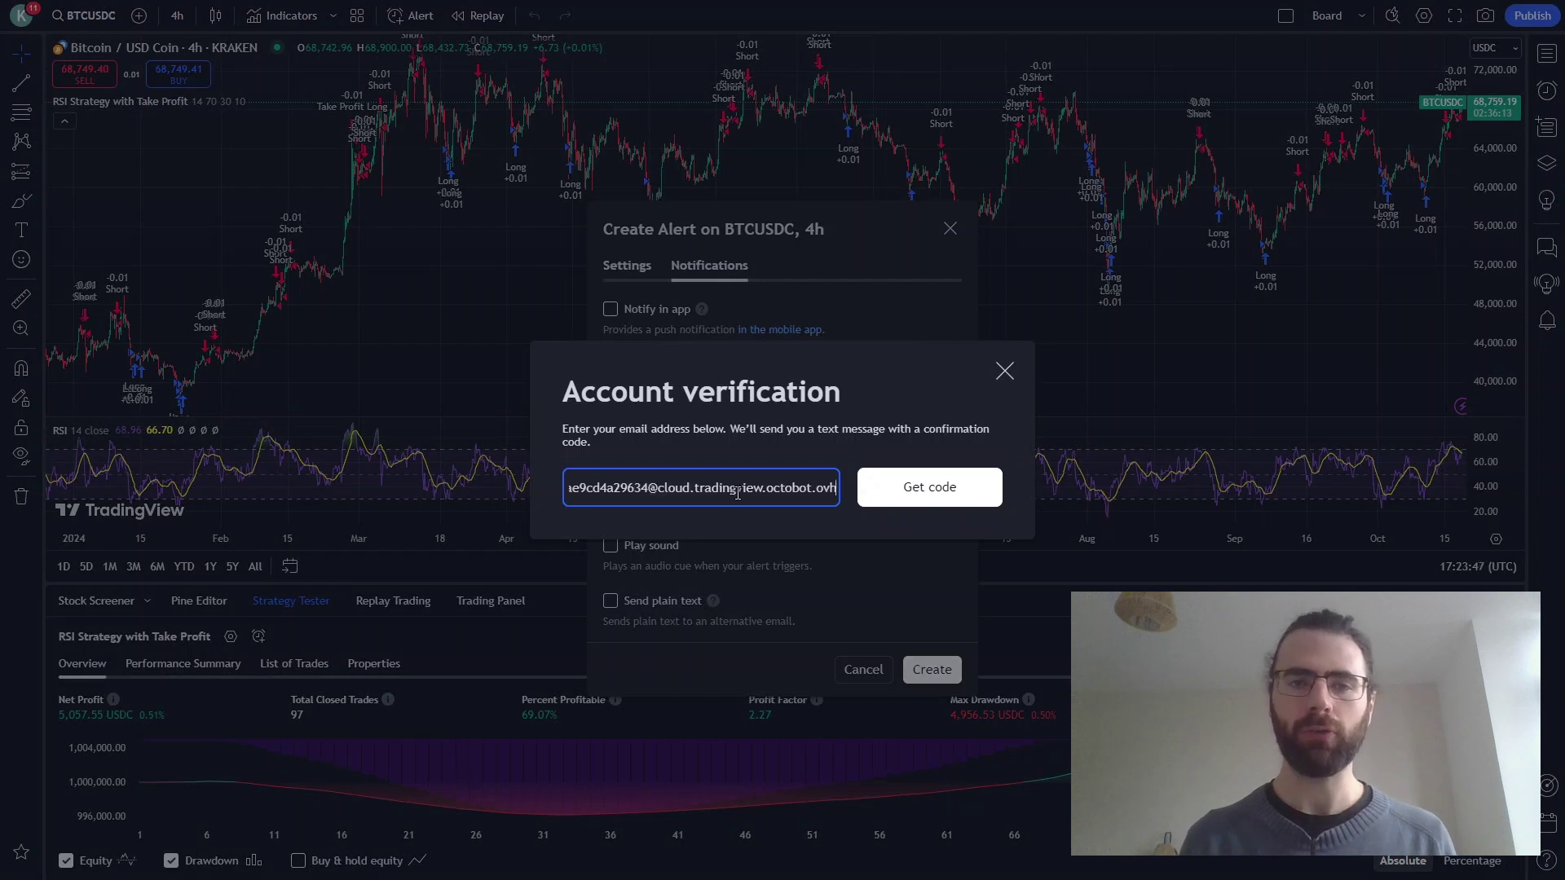
left_click(897, 487)
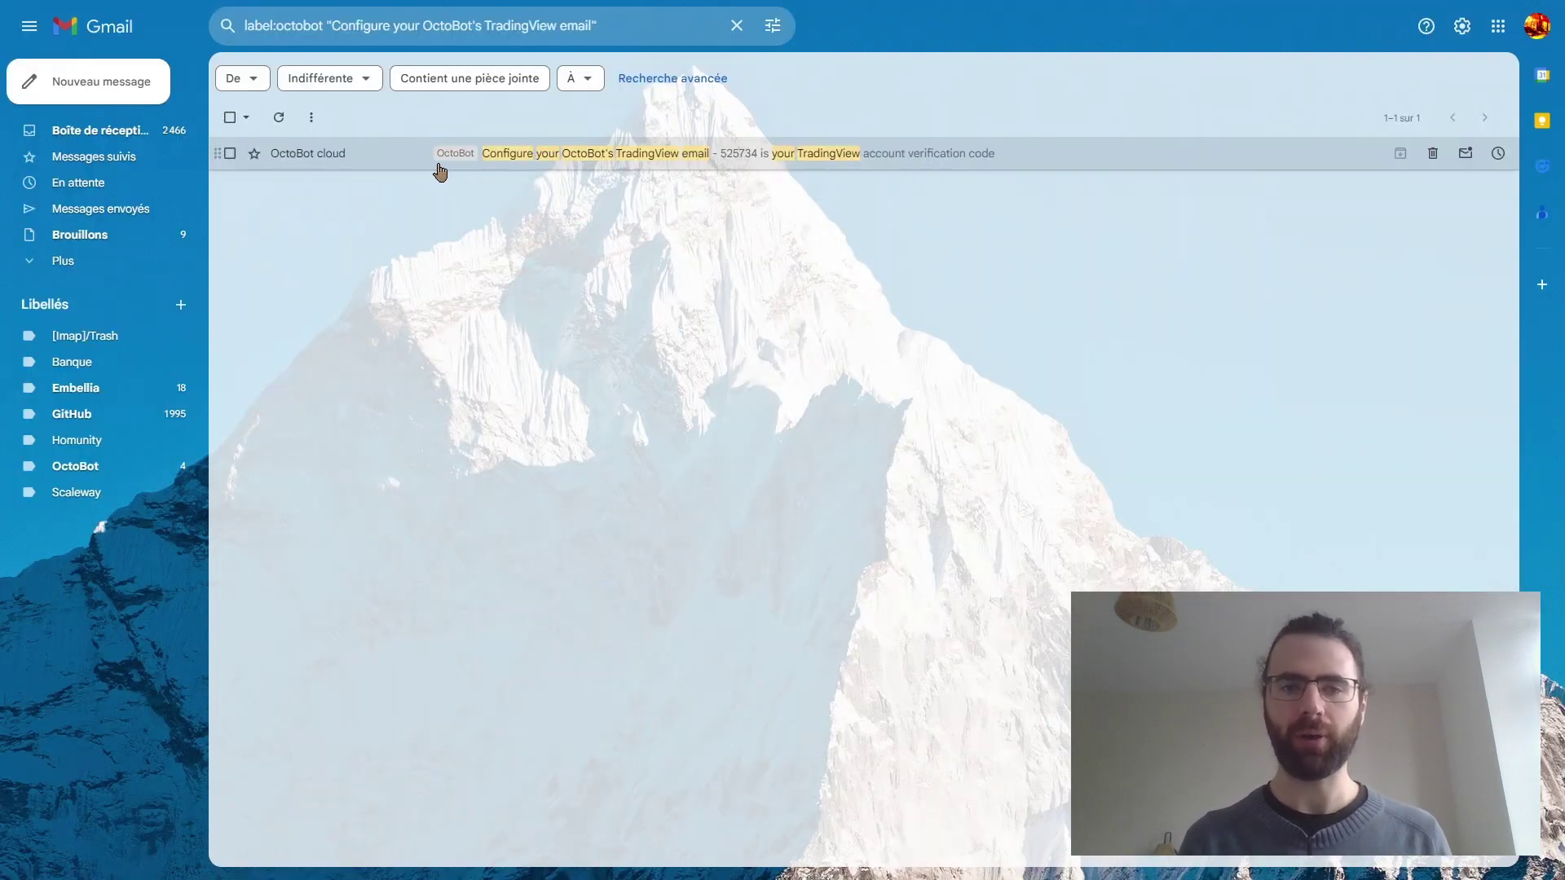
Open OctoBot's 'Configure your OctoBot's TradingView email' message in Gmail and copy its verification code
left_click(437, 163)
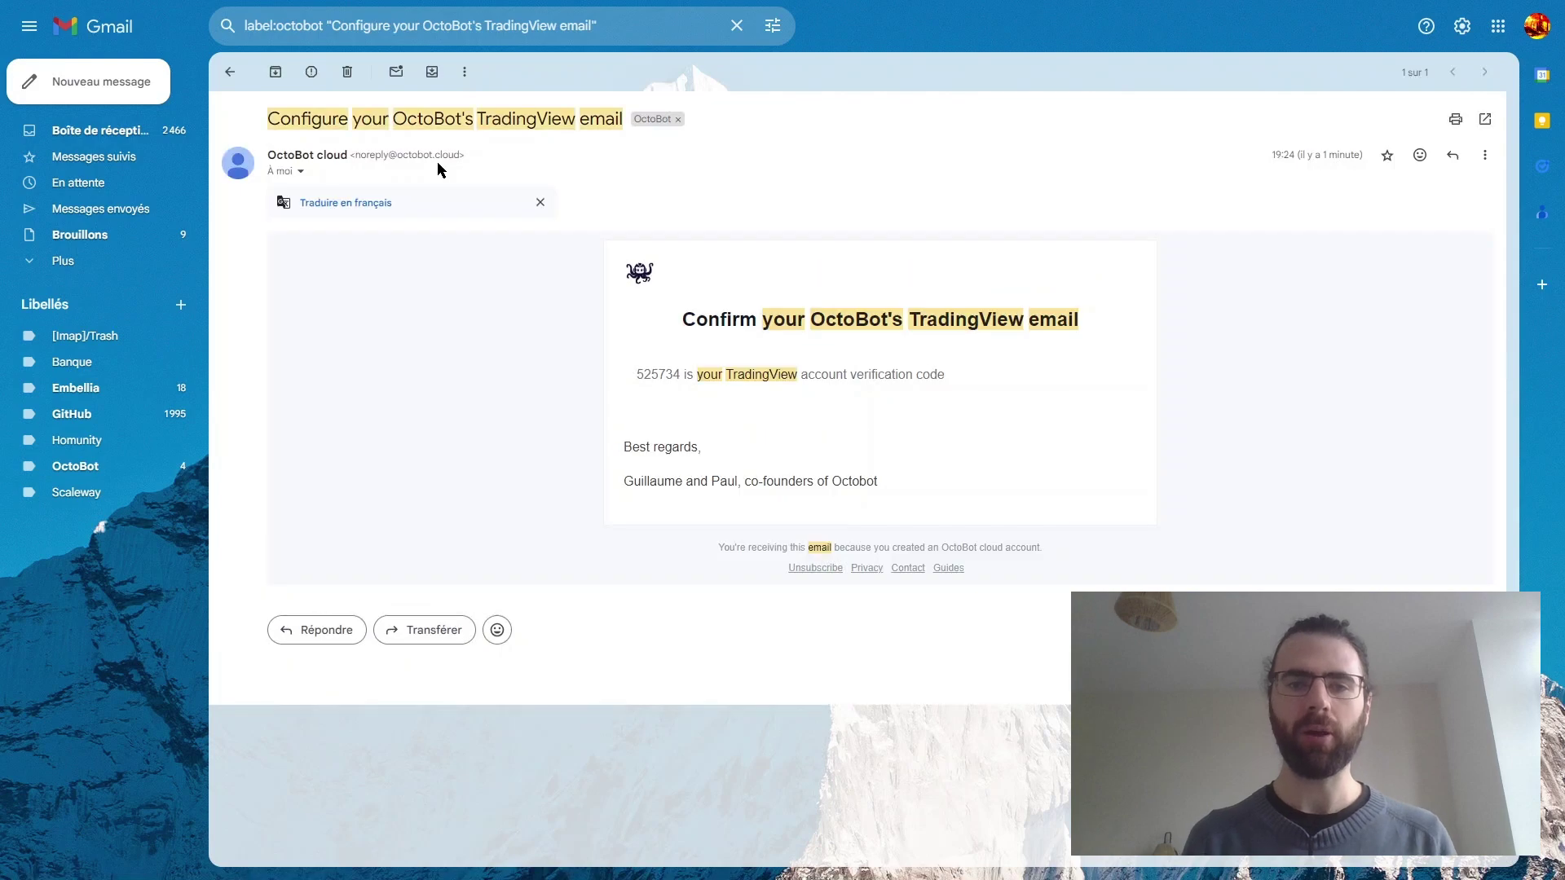
double_click(653, 371)
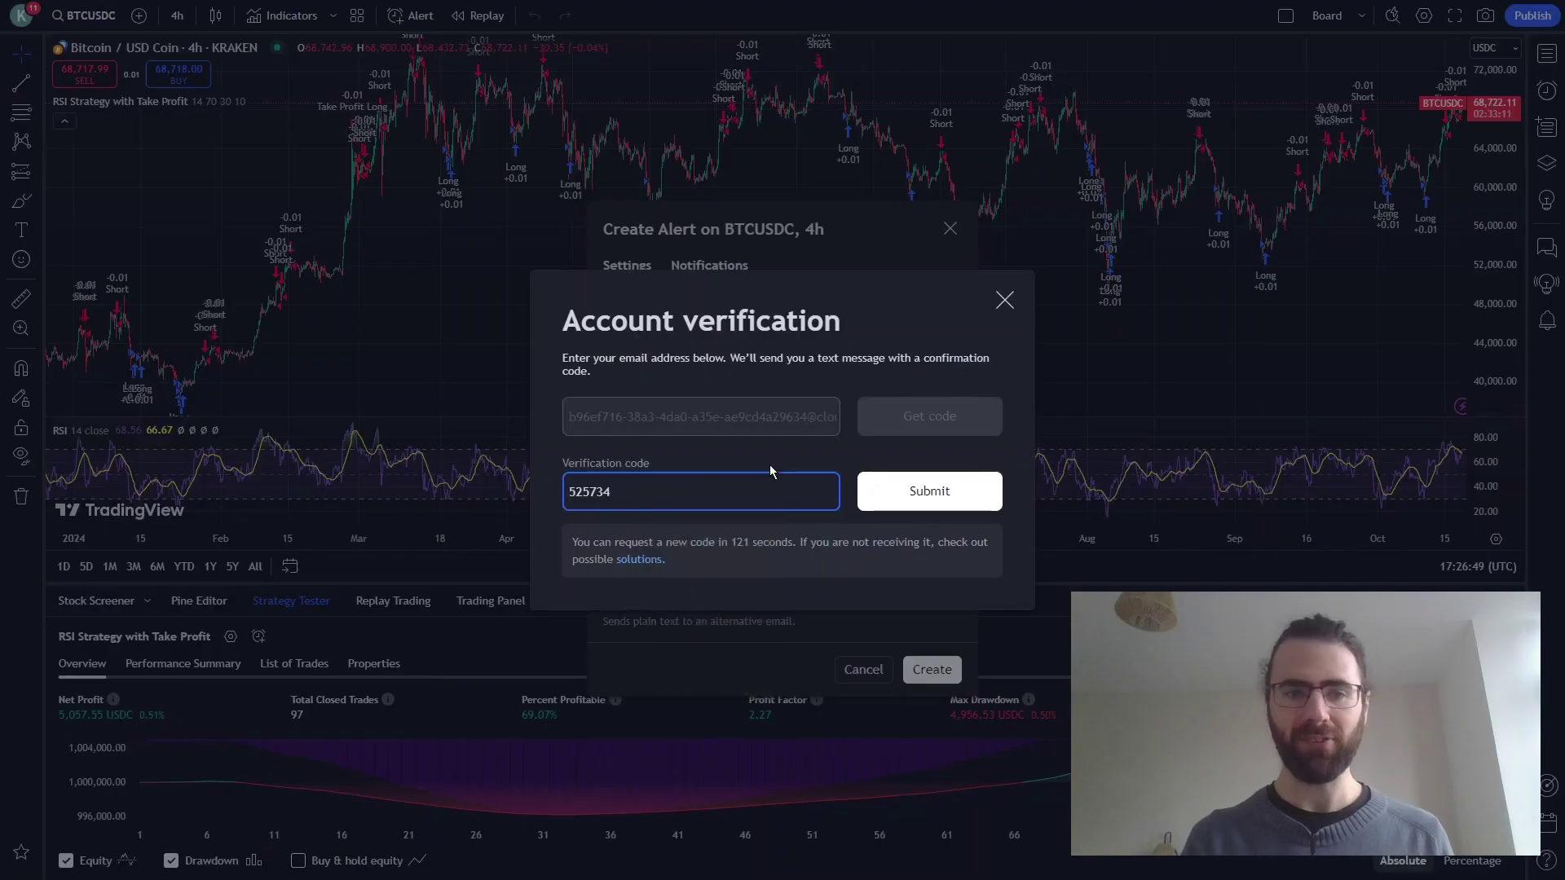
Submit the verification code and name the alert 'octobot strat'
left_click(874, 490)
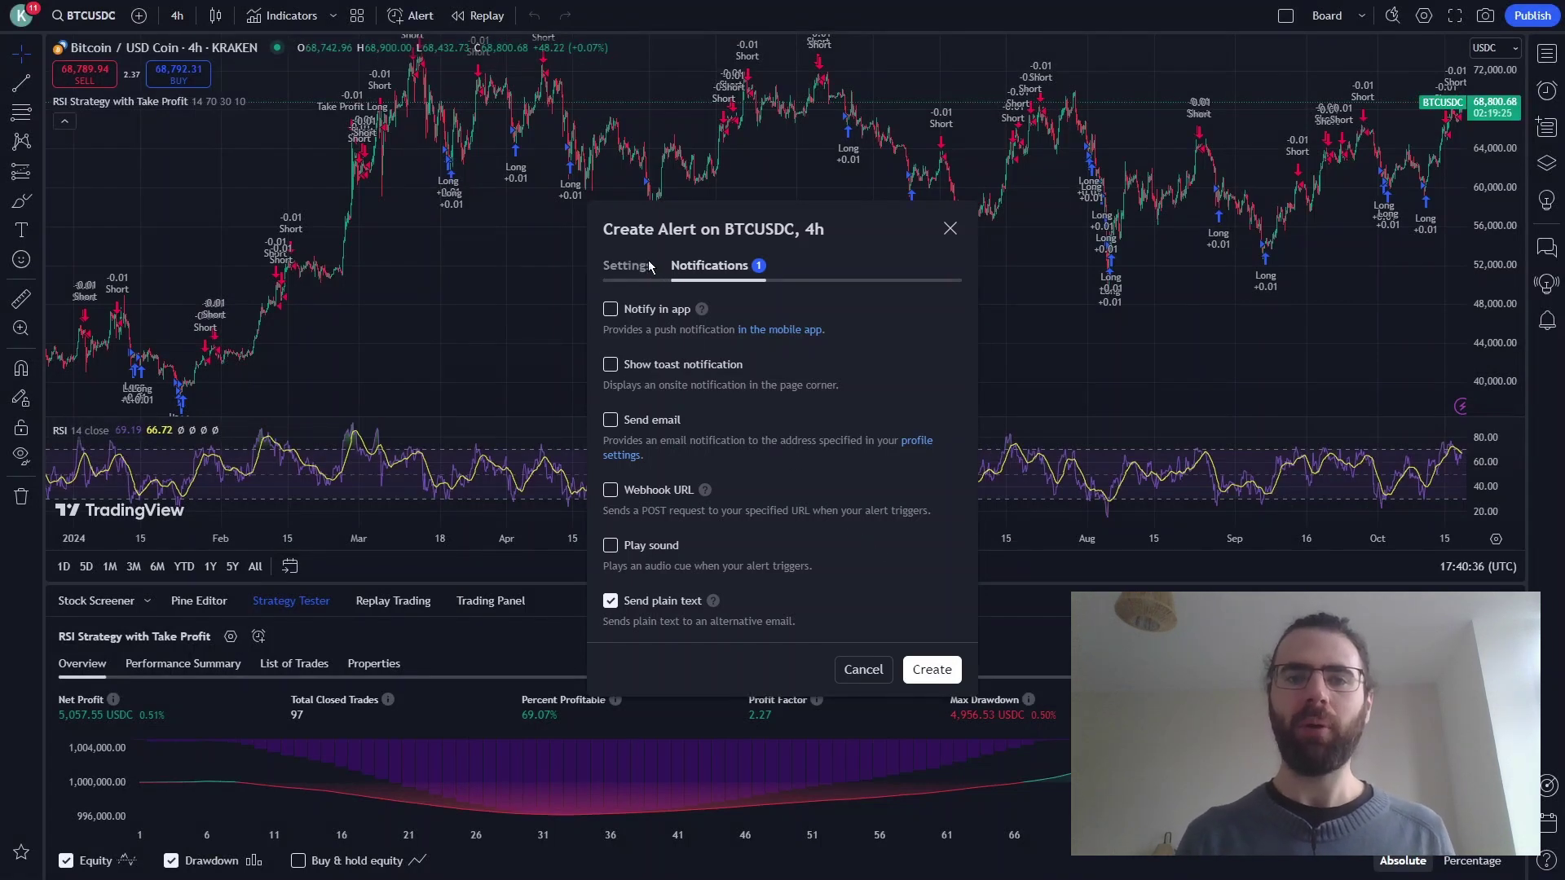
left_click(650, 266)
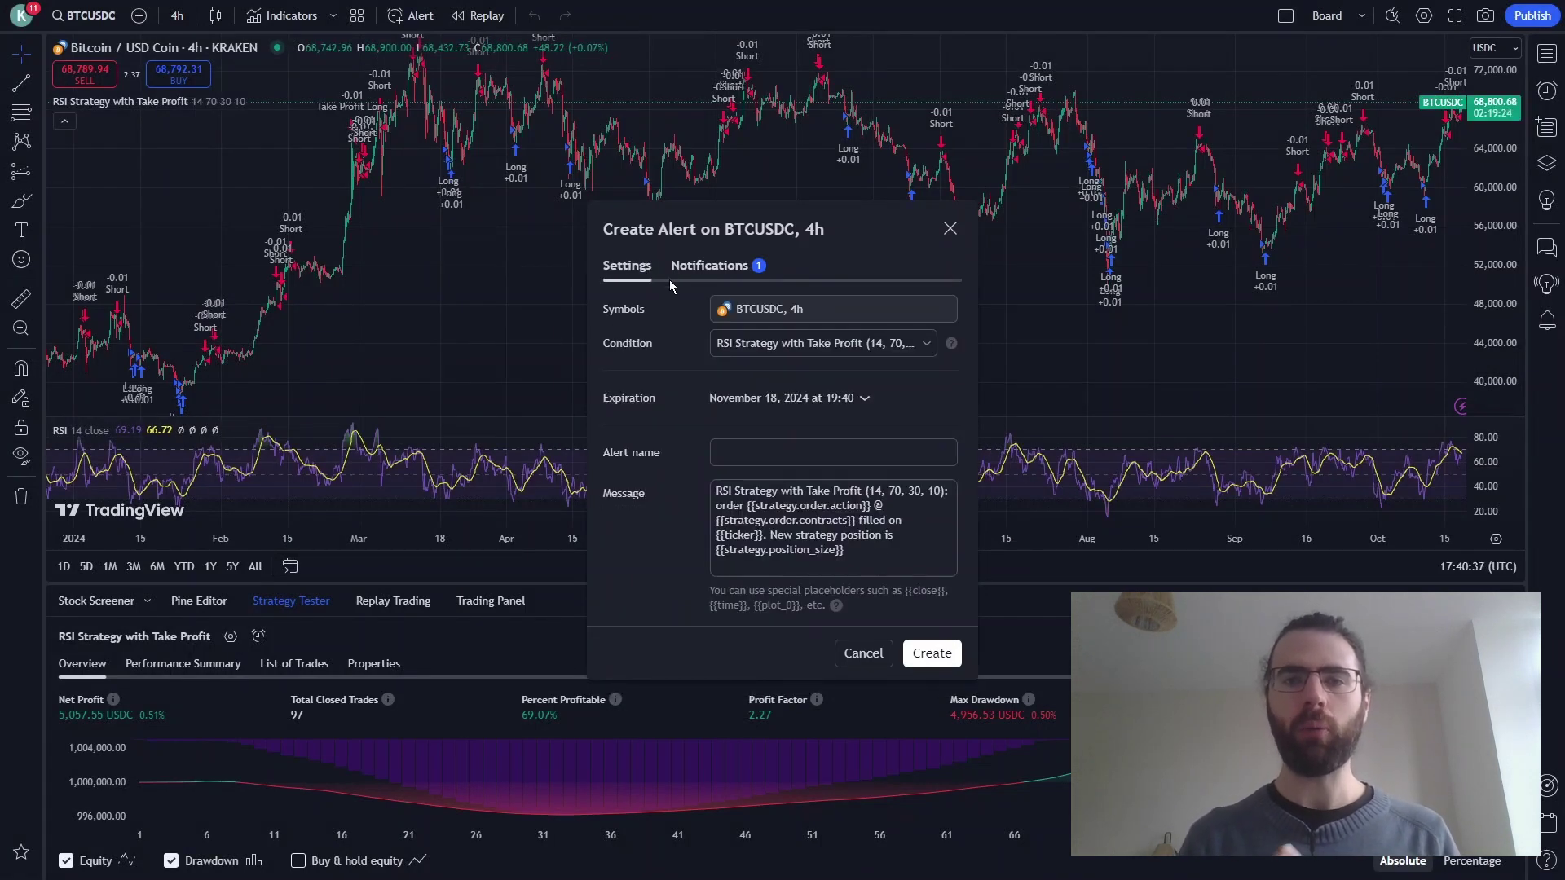
left_click(754, 452)
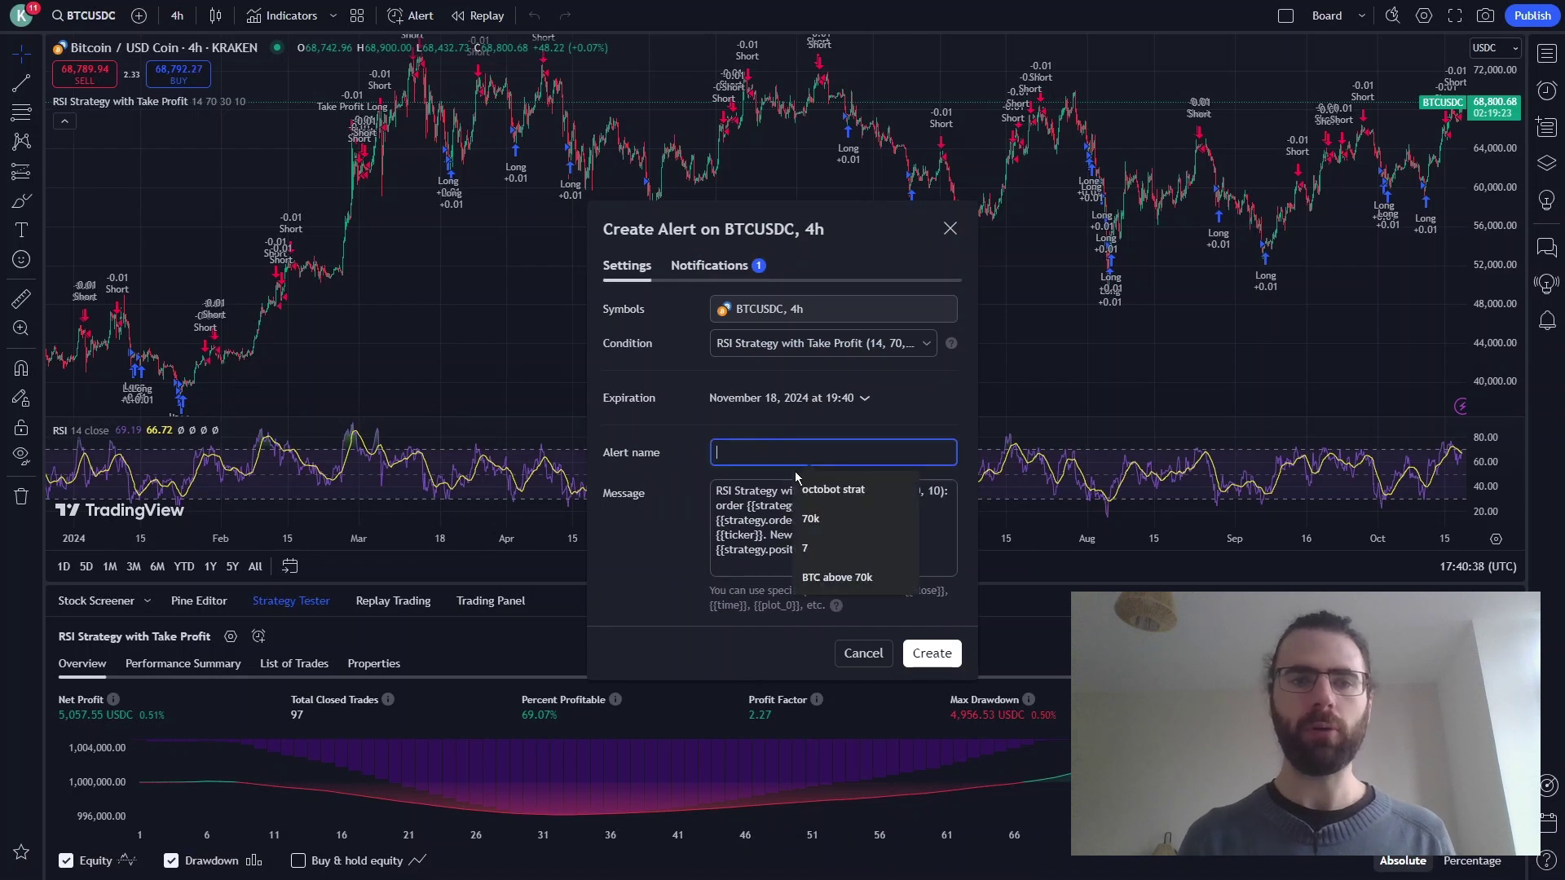
left_click(821, 492)
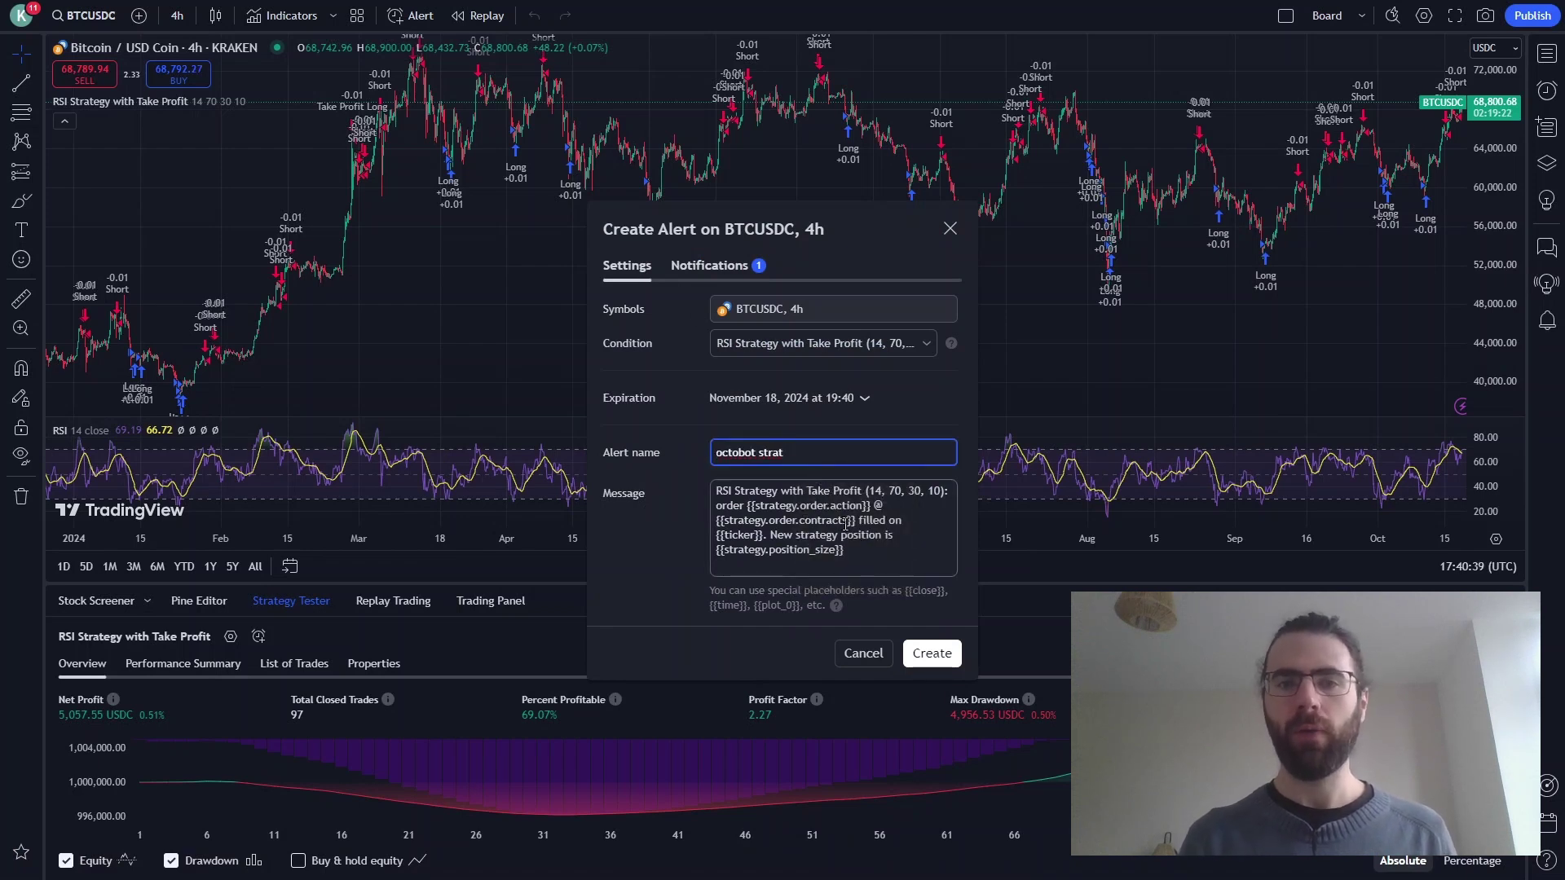
Replace the alert message with {{strategy.order.alert_message}} and create the alert
left_click(847, 521)
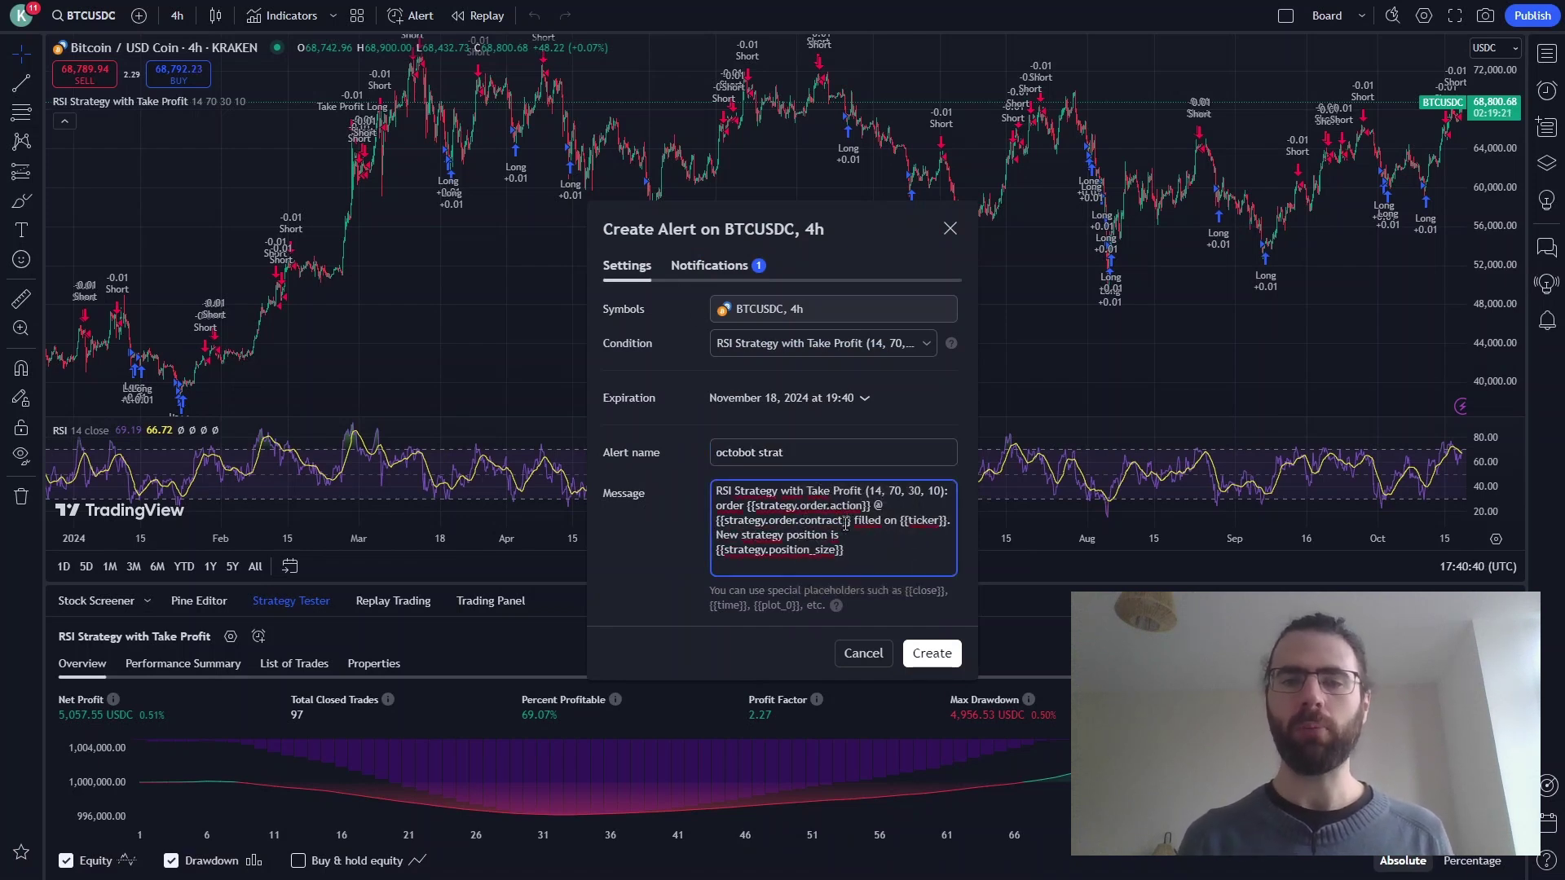
key("ctrl+a")
key("BackSpace")
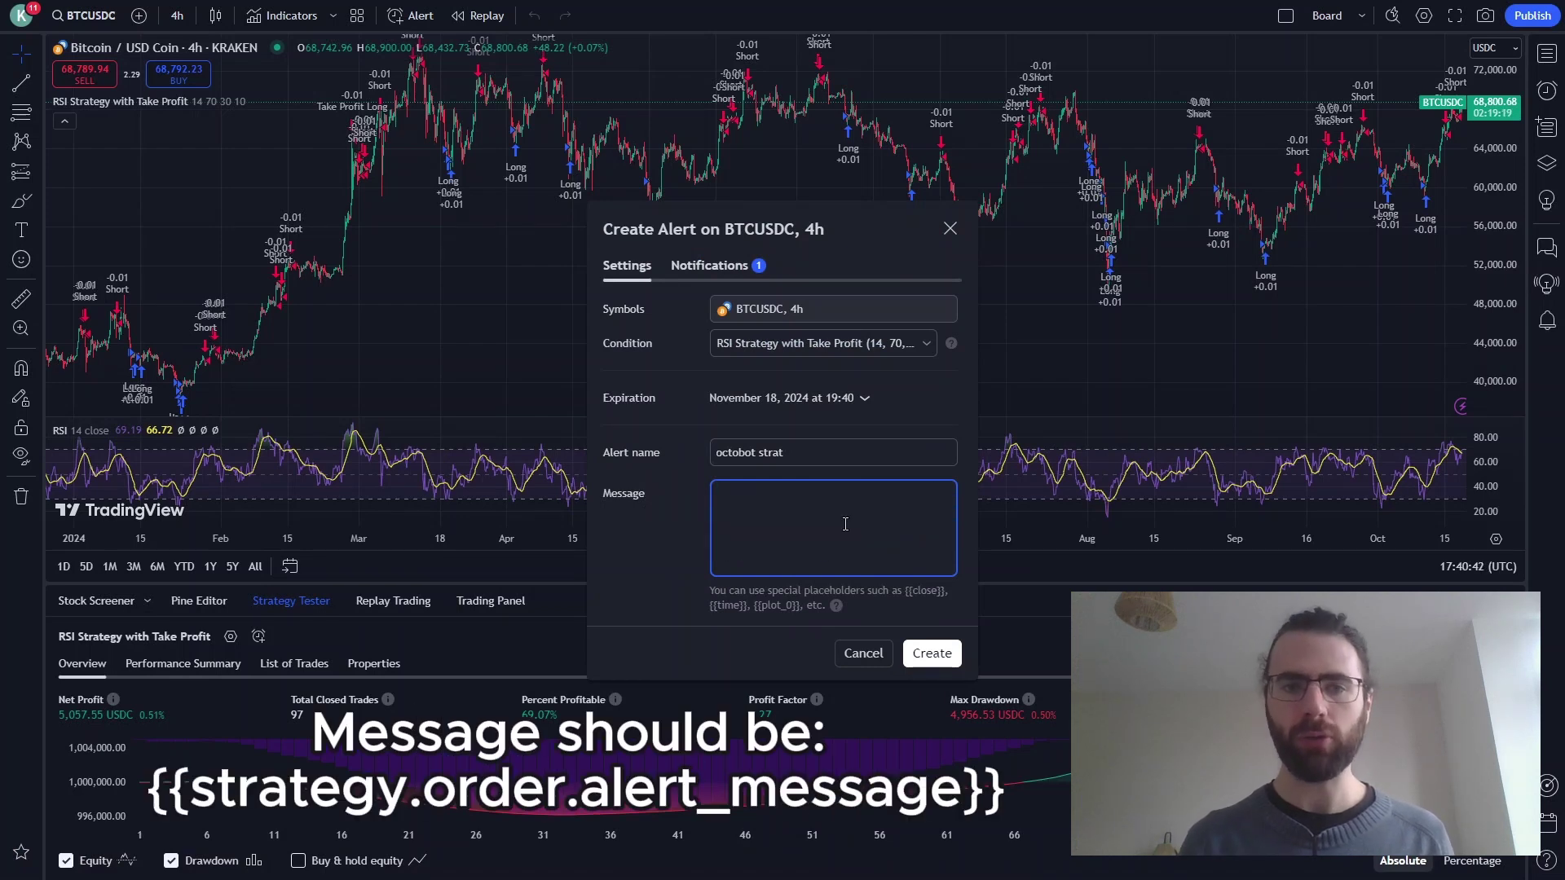
type("{{strategy.order.alert_message}}")
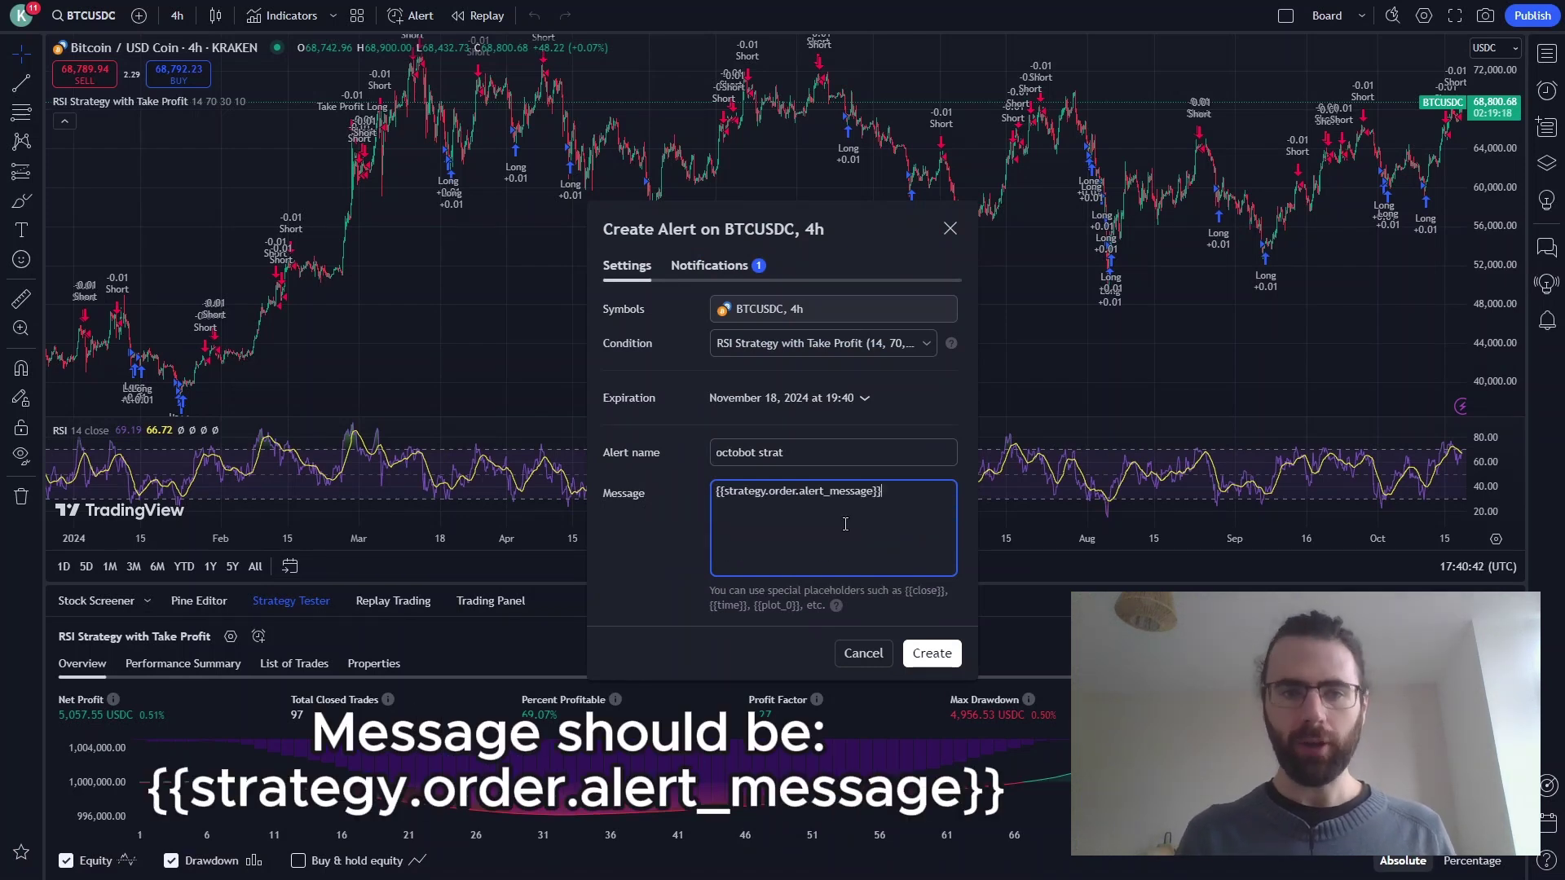
left_click(919, 652)
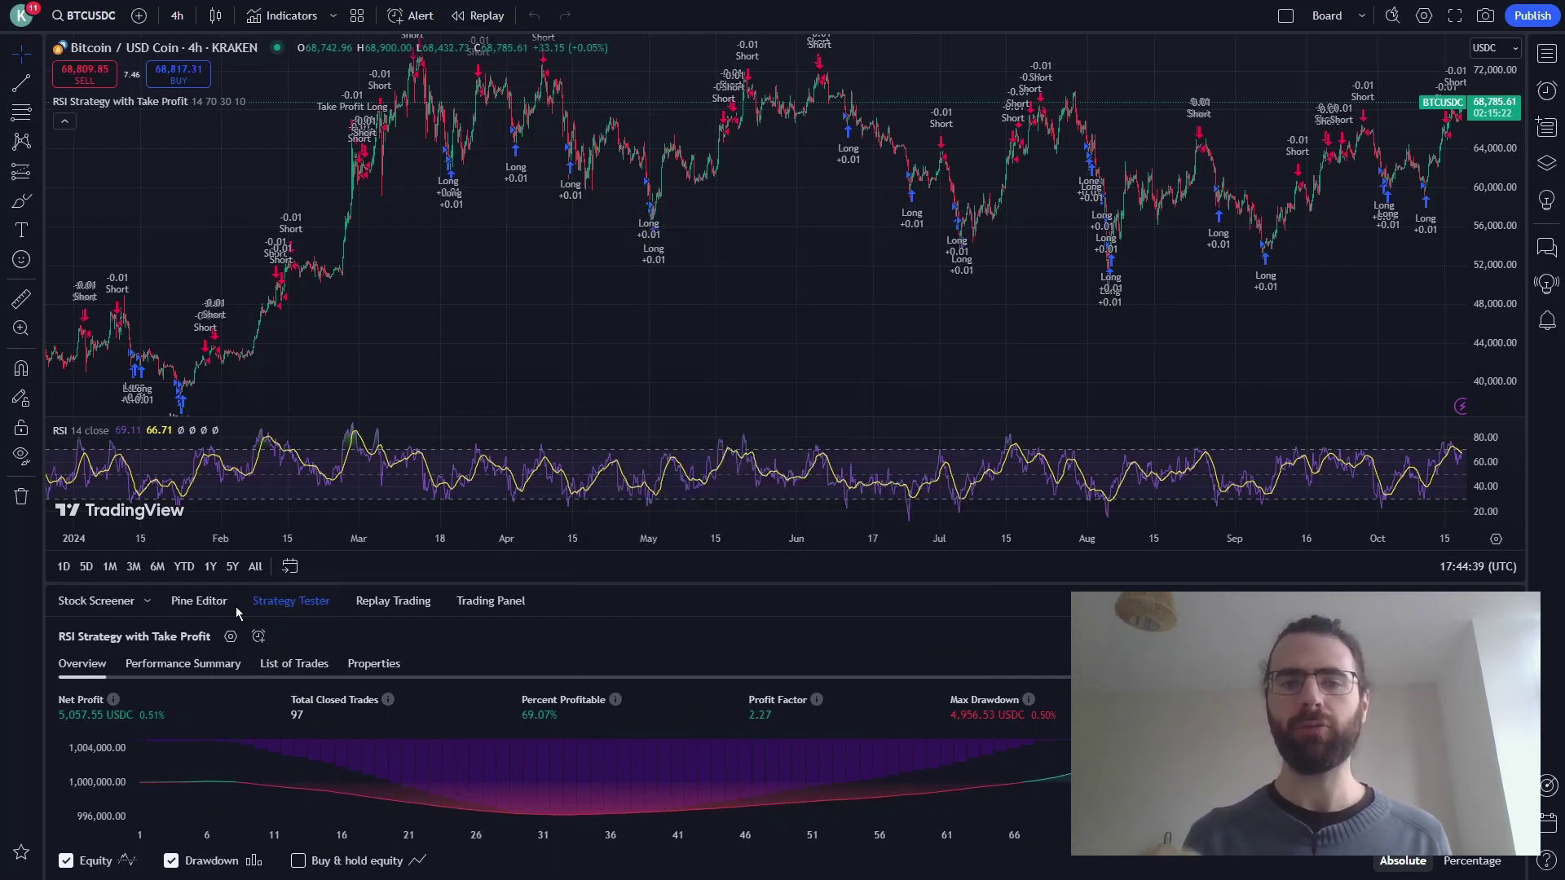
Review the alert_message string on line 31 of the strategy code, then collapse the code panel
left_click(222, 605)
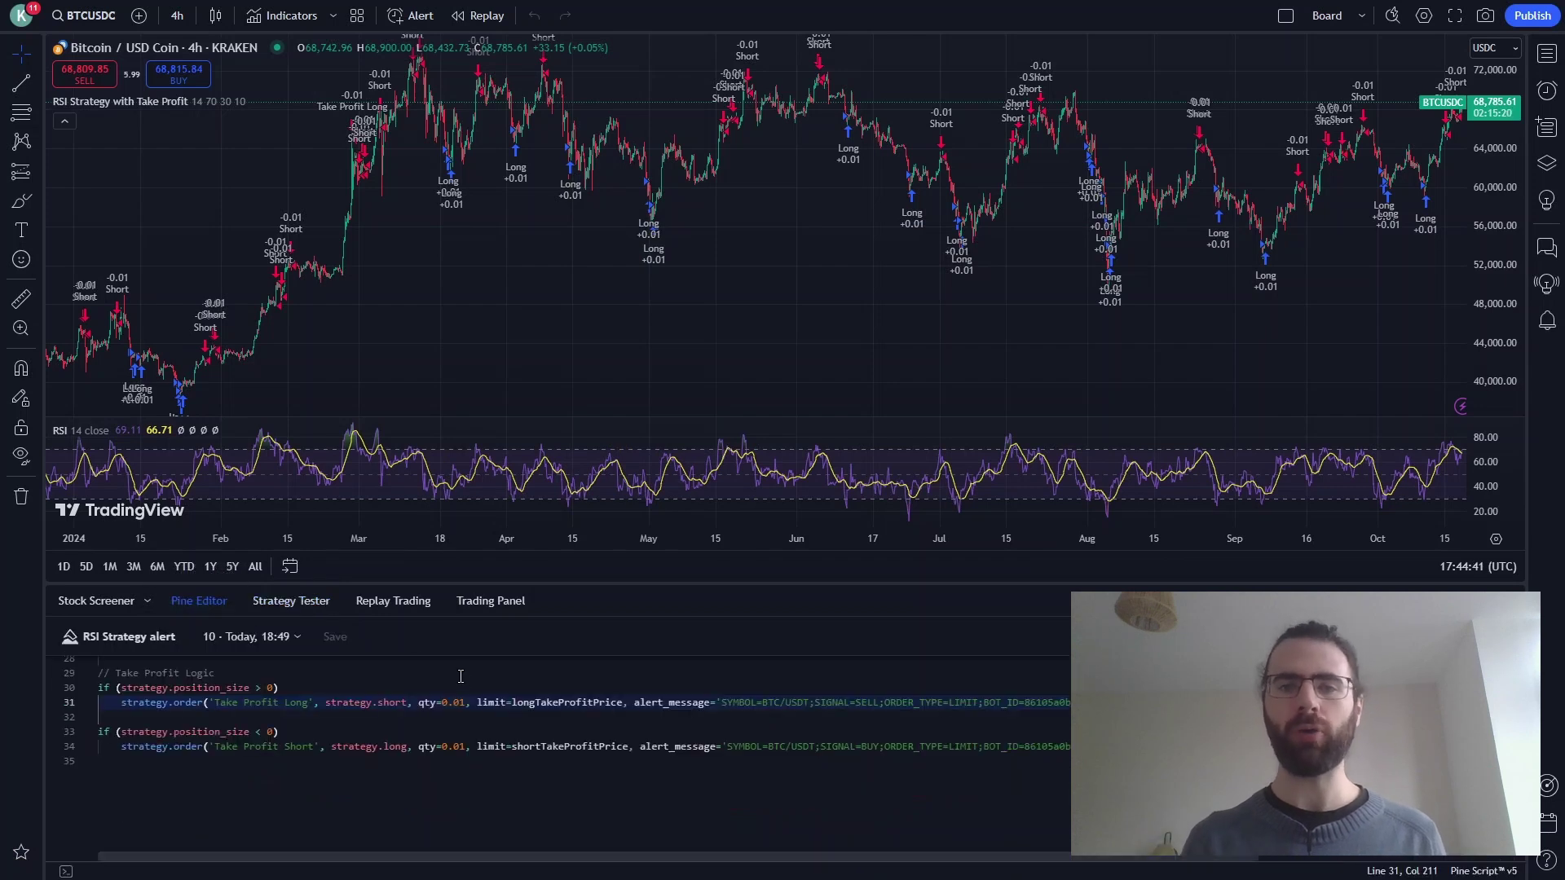
double_click(667, 706)
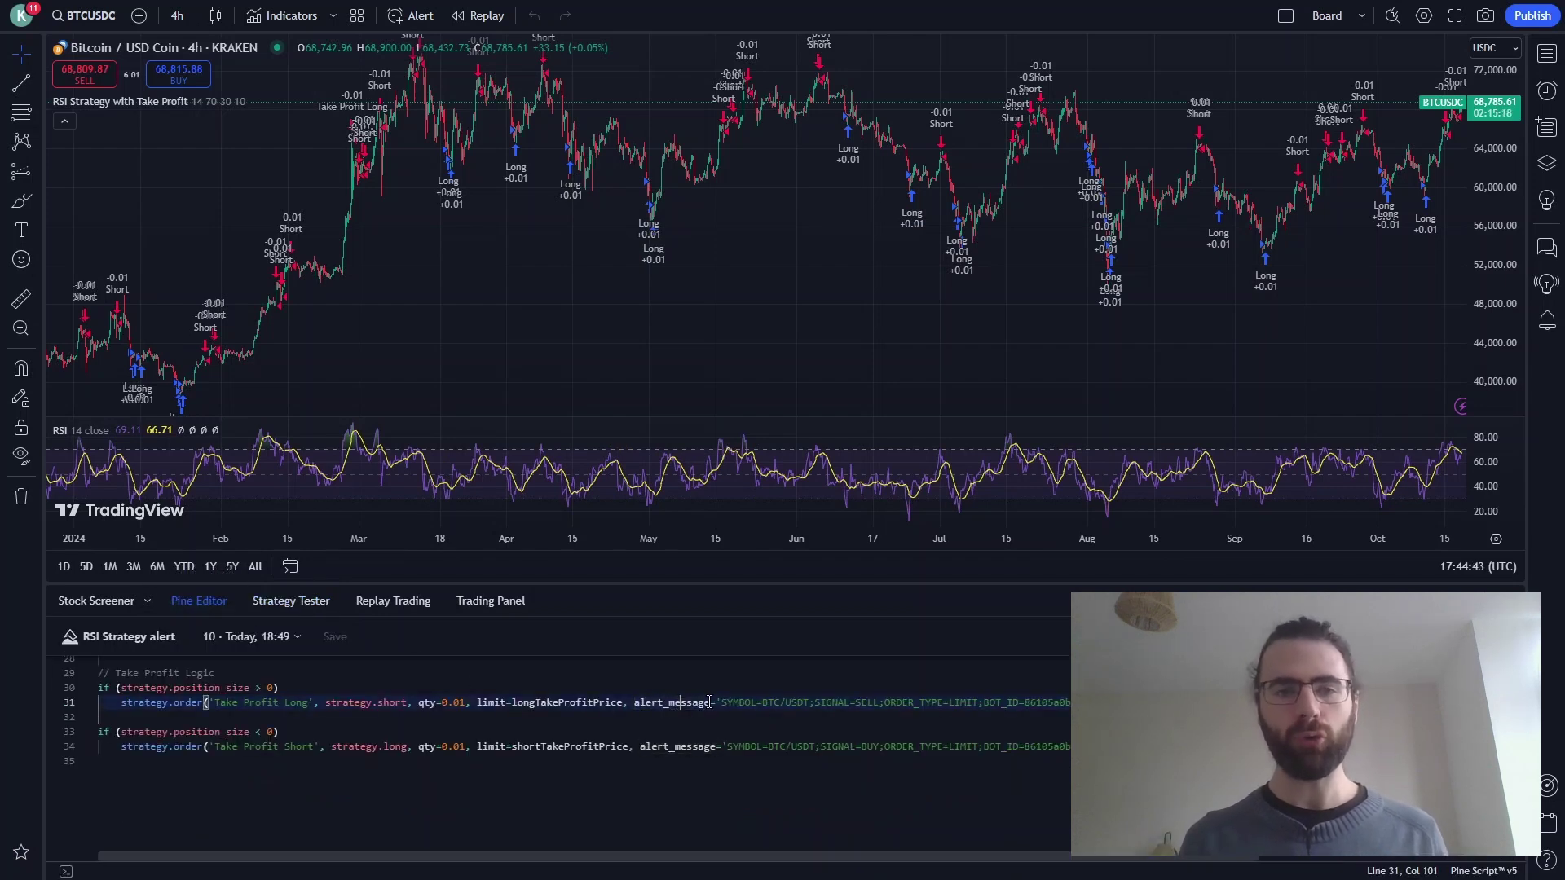
left_click_drag(721, 702, 1351, 703)
key("Escape")
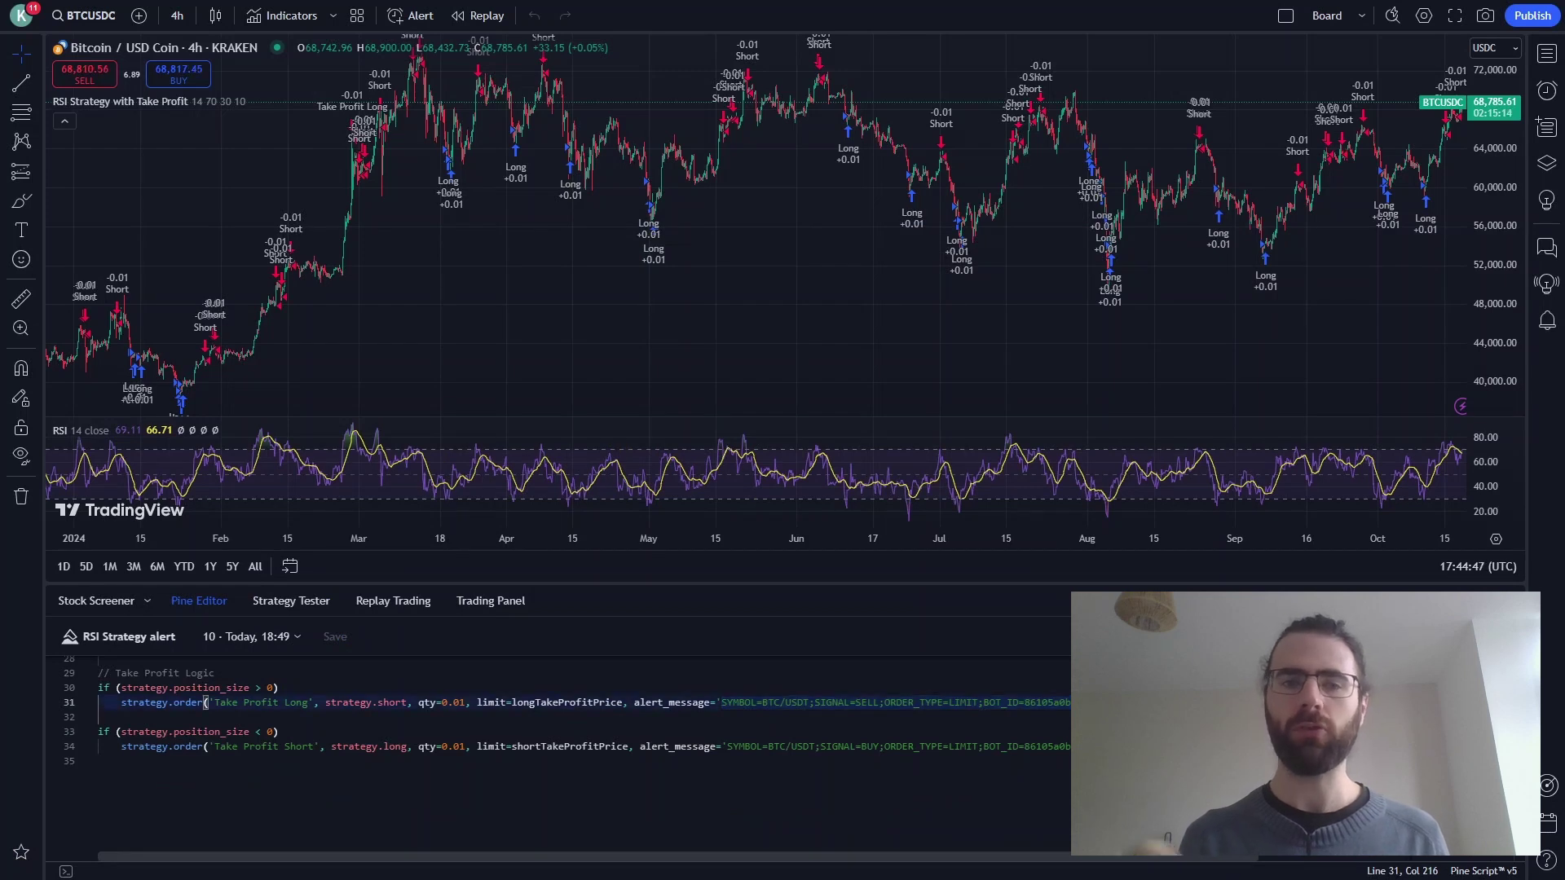
scroll(559, 758, "up", 5)
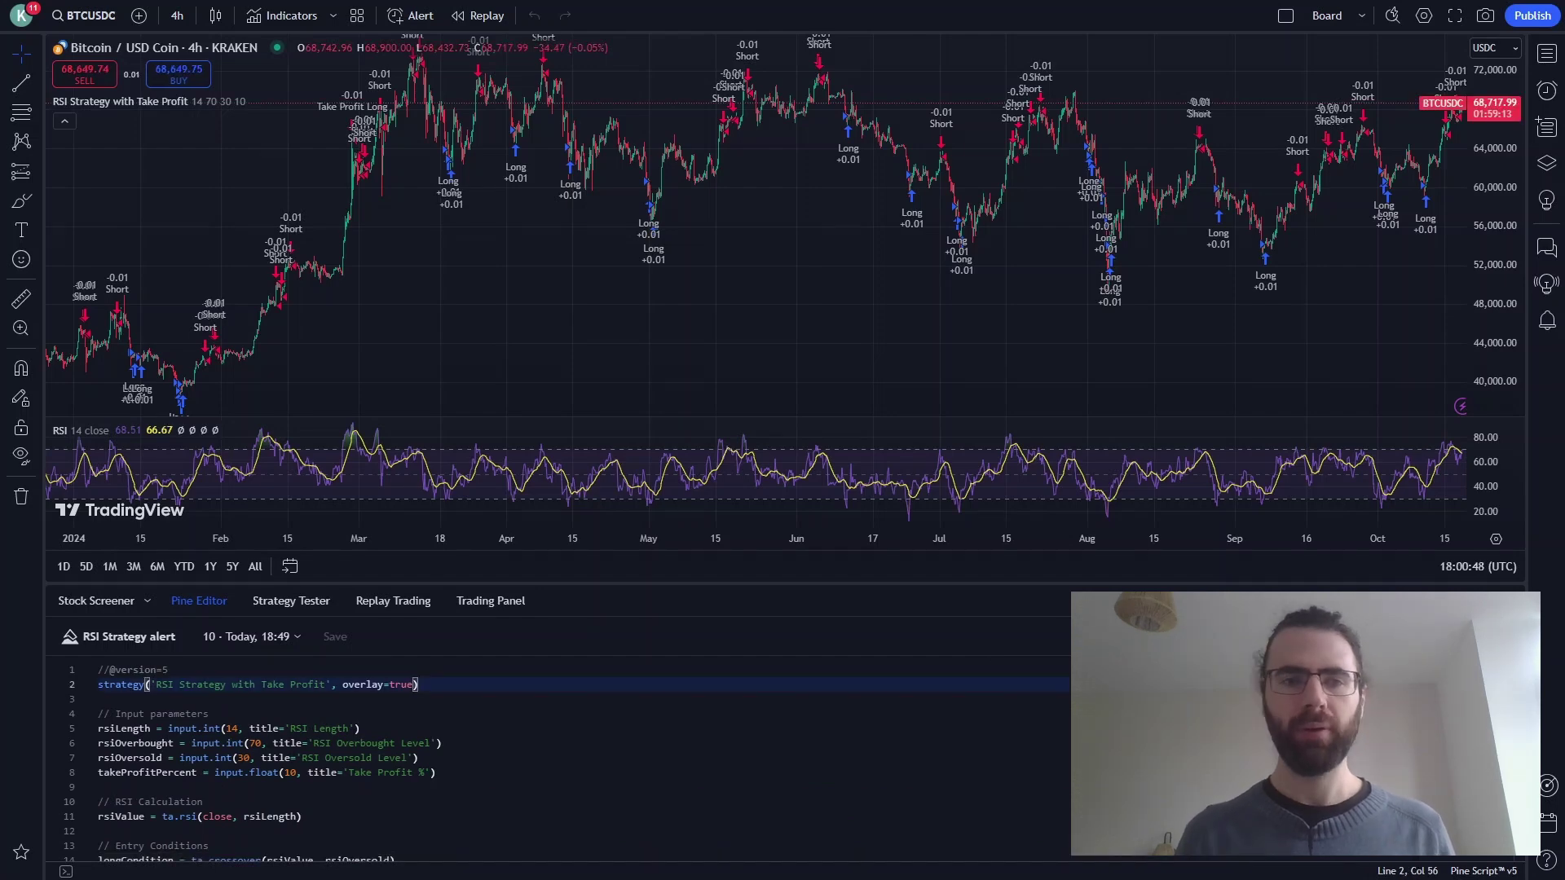
left_click(1480, 601)
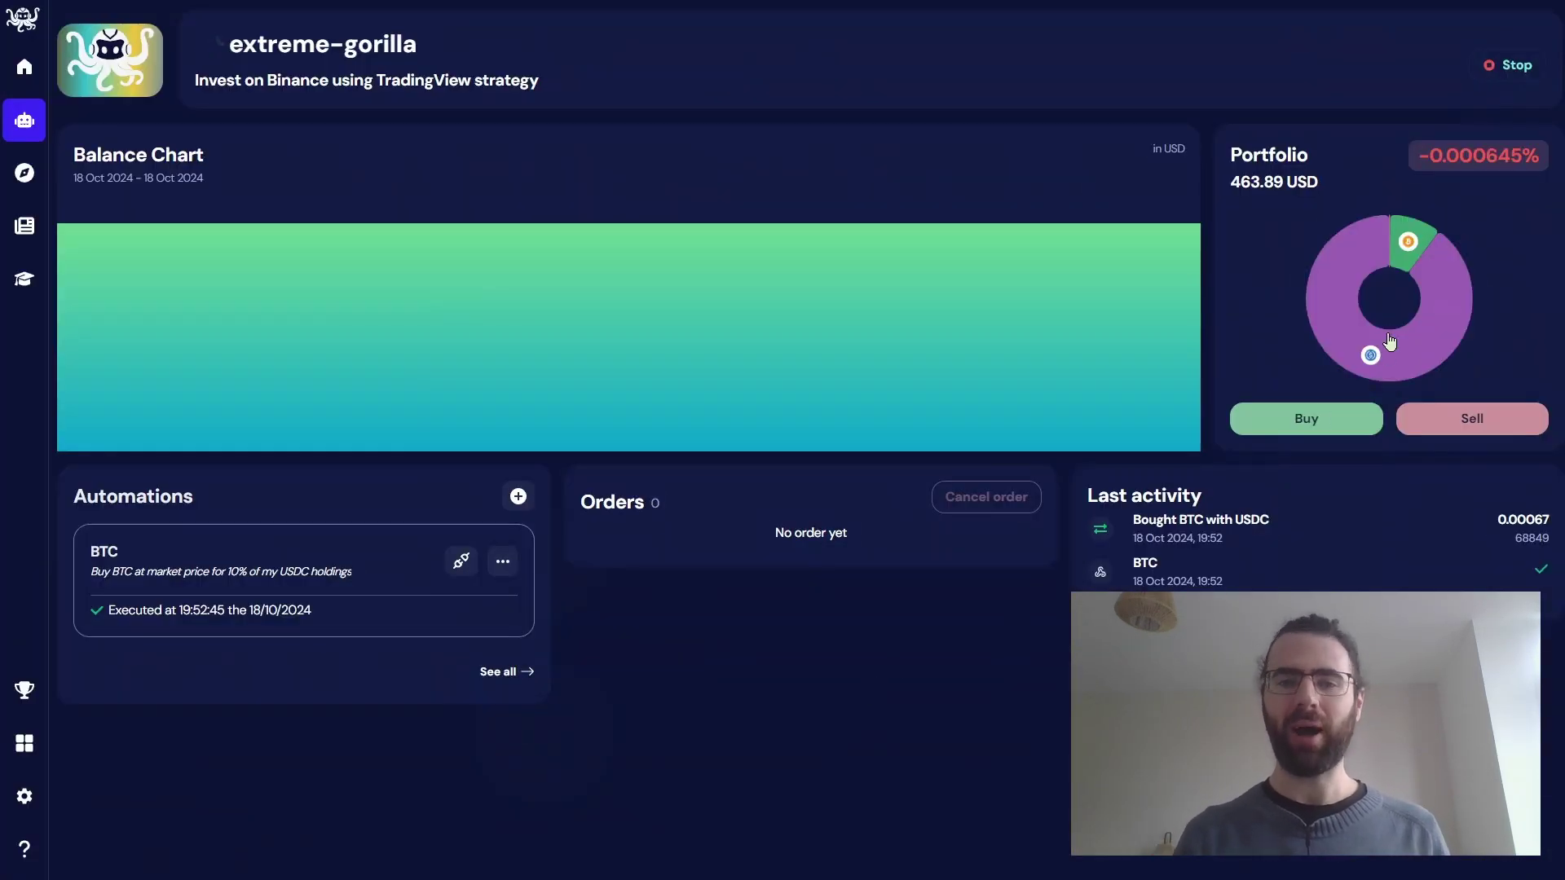
Inspect the portfolio donut's BTC (46.32 USD) and USDC (416.32 USD) slices on the bot dashboard
mouse_move(1408, 265)
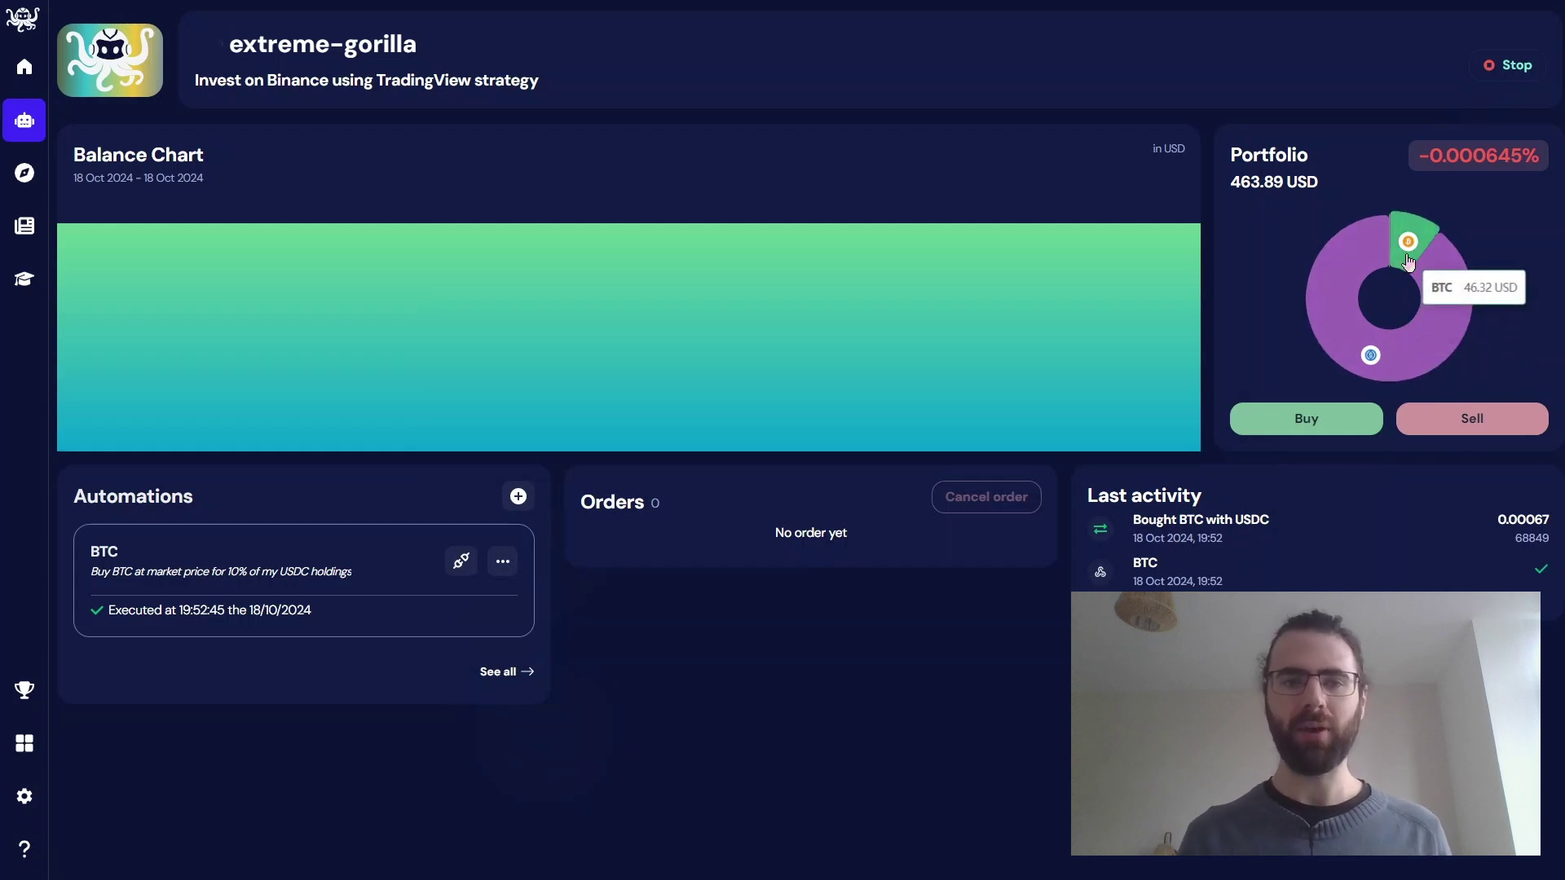
mouse_move(1422, 301)
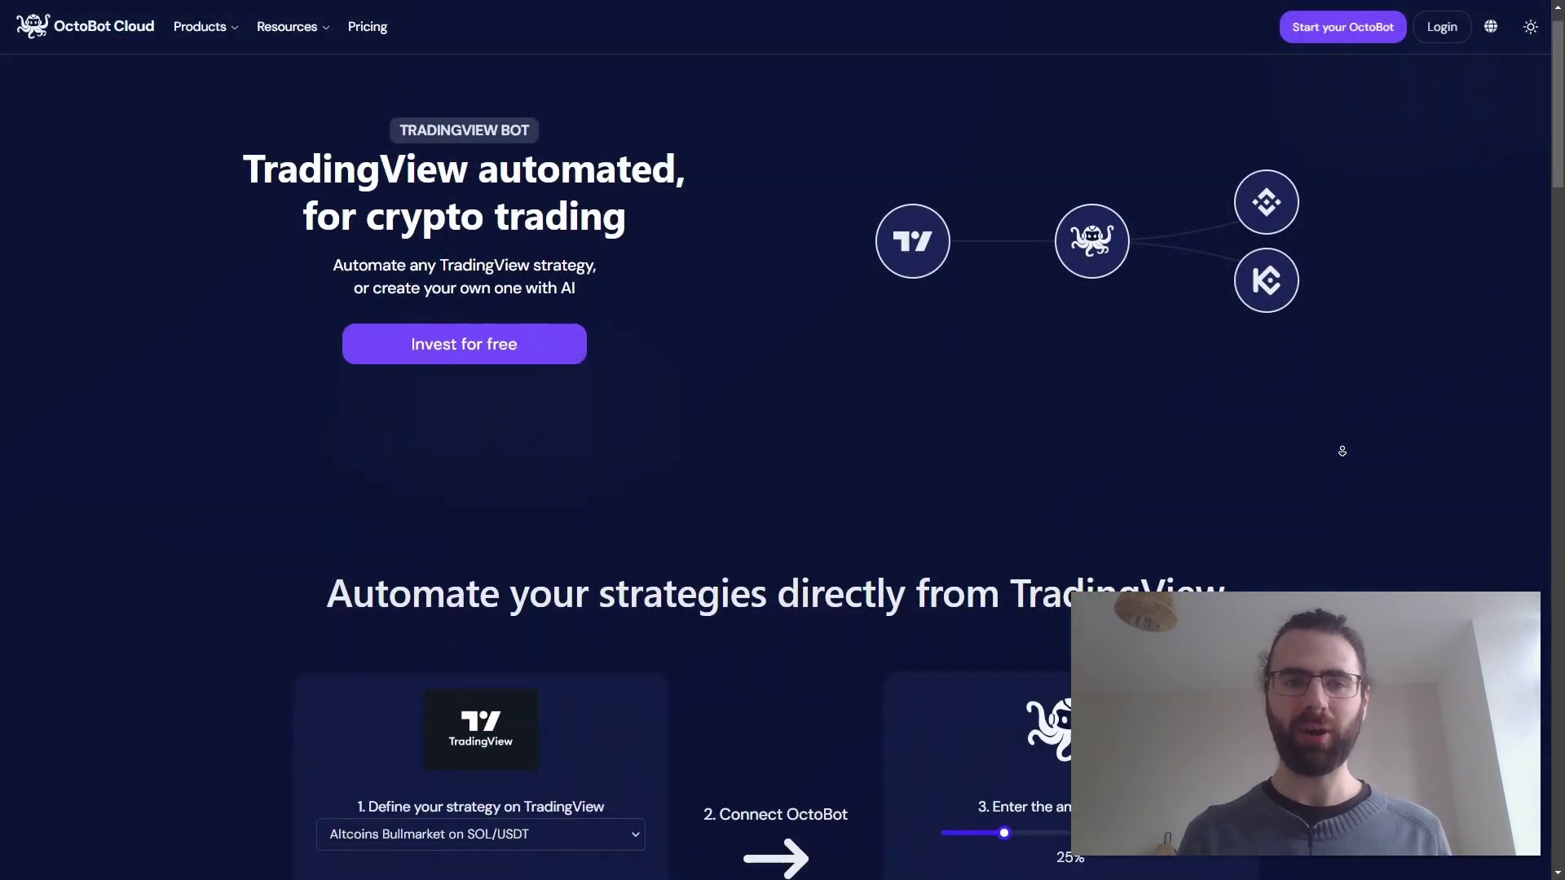
Scroll the OctoBot Cloud TradingView page down to the plans, showing Pro at $24.99/month
scroll(1348, 416, "down", 5)
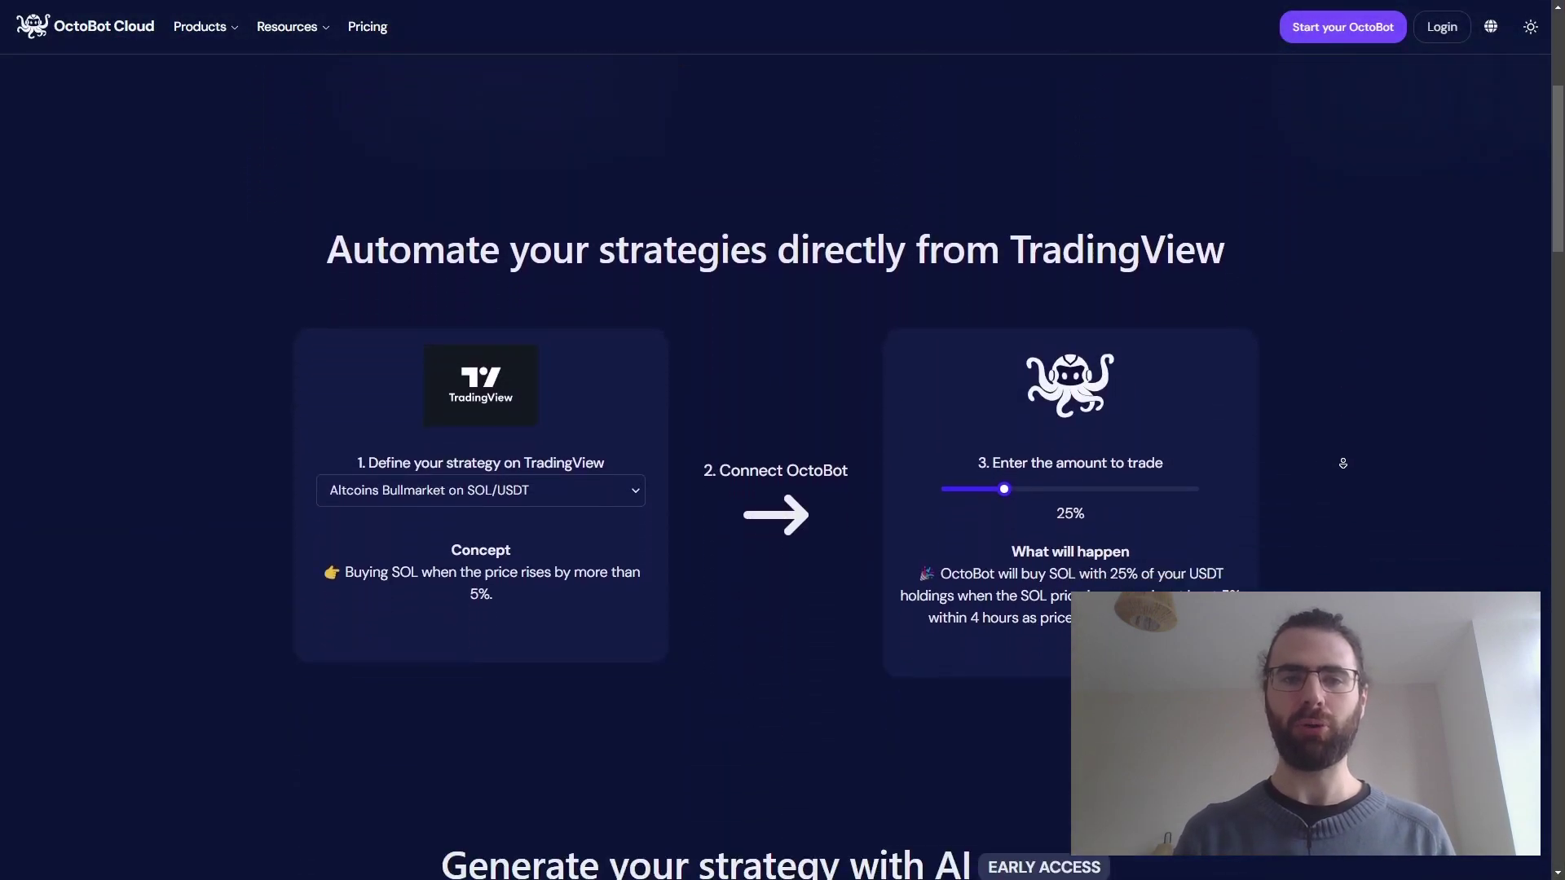
scroll(1347, 452, "down", 8)
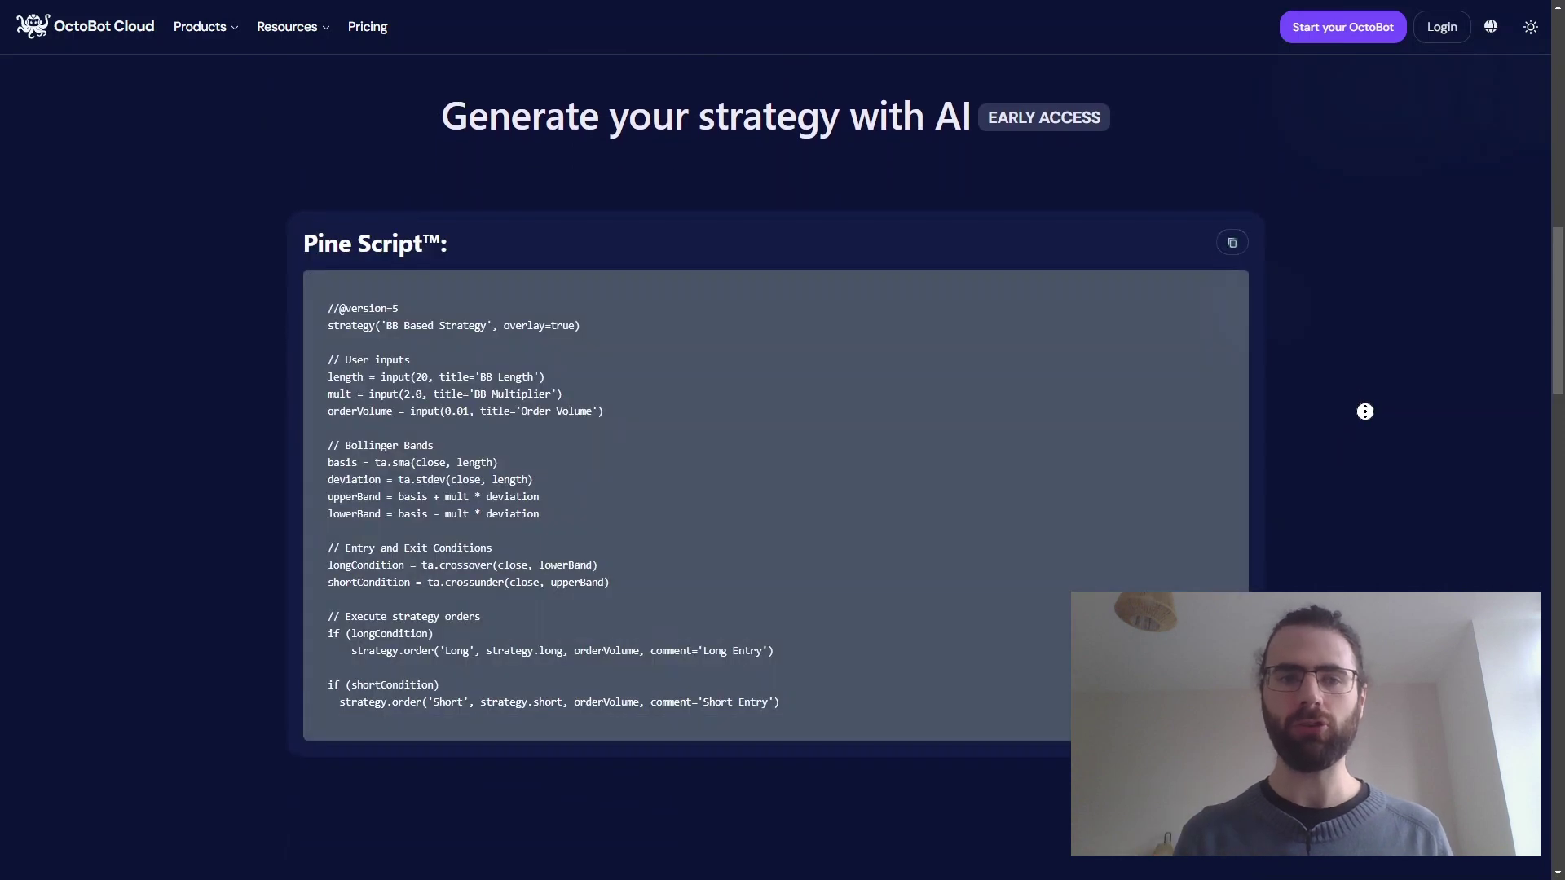
scroll(1364, 417, "down", 10)
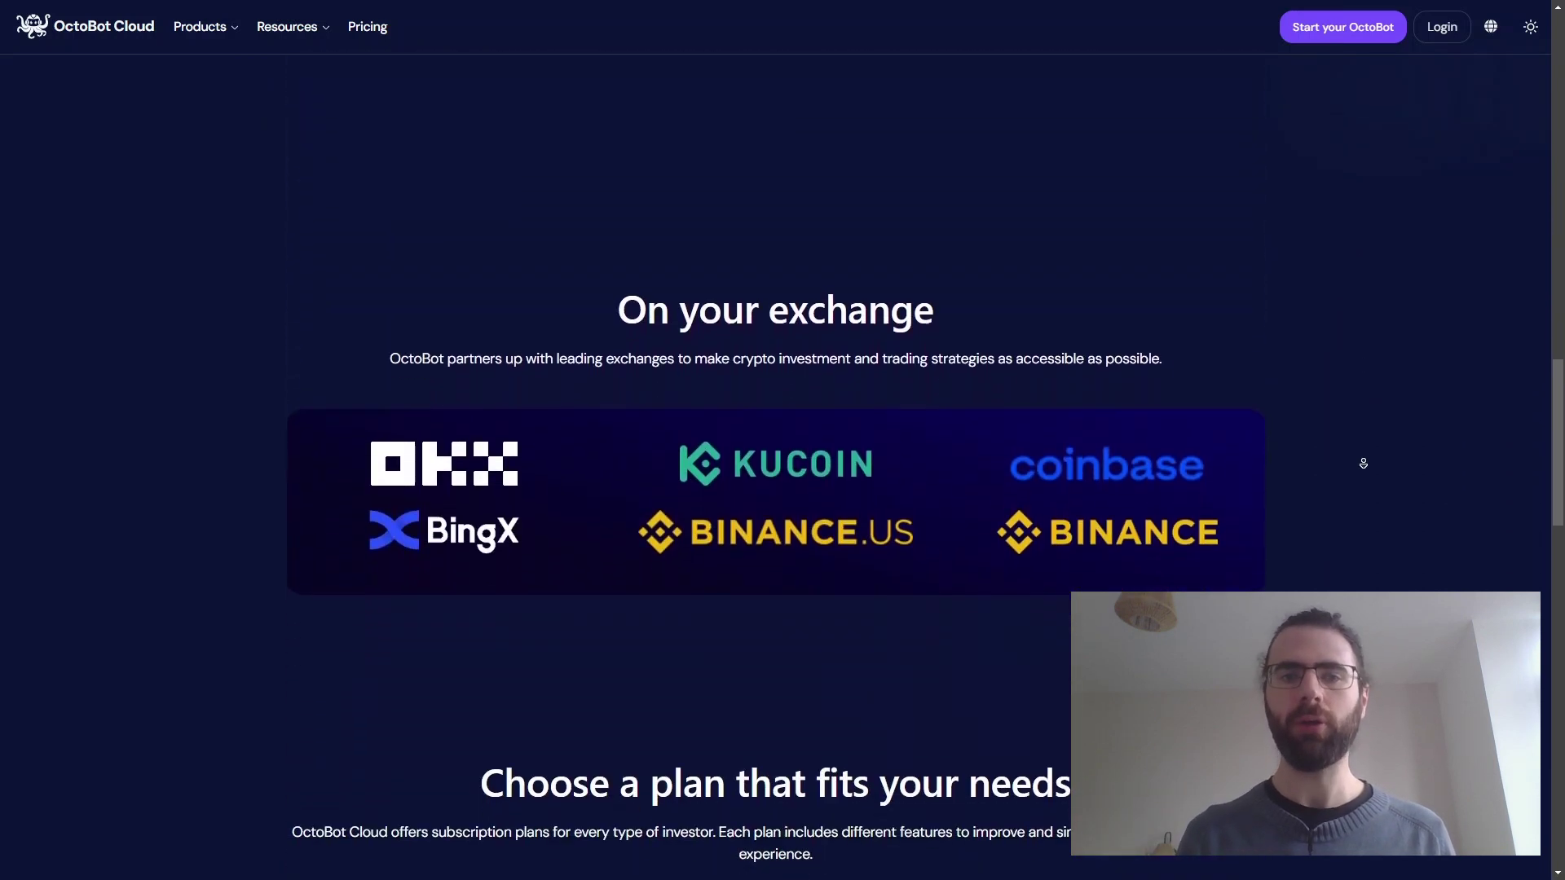
scroll(1363, 463, "down", 9)
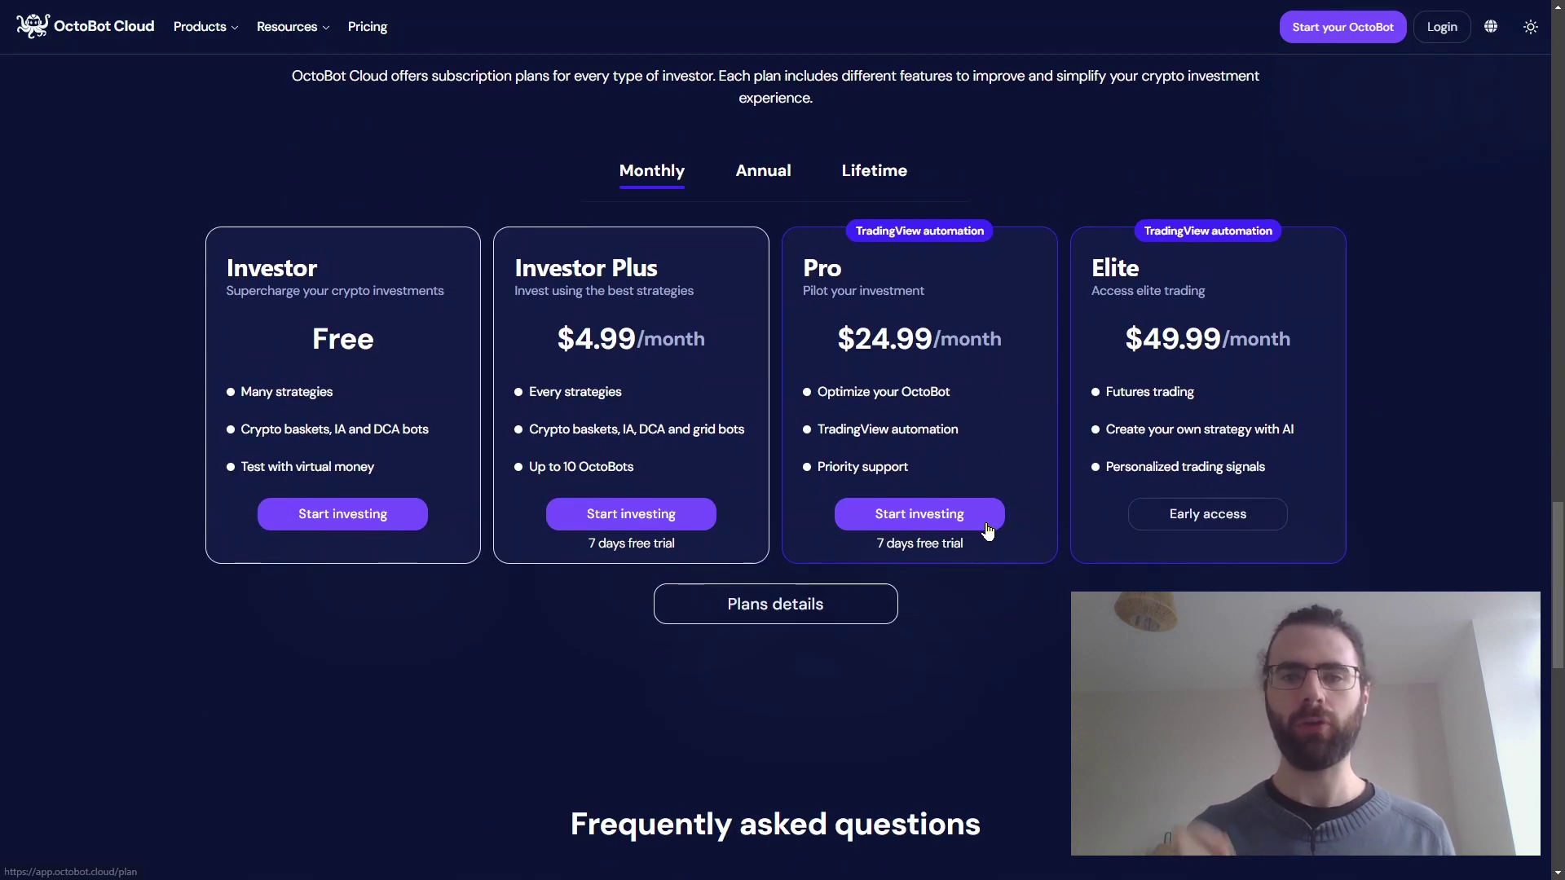
Start a new TradingView OctoBot on Binance with $841 in virtual funds
left_click(943, 516)
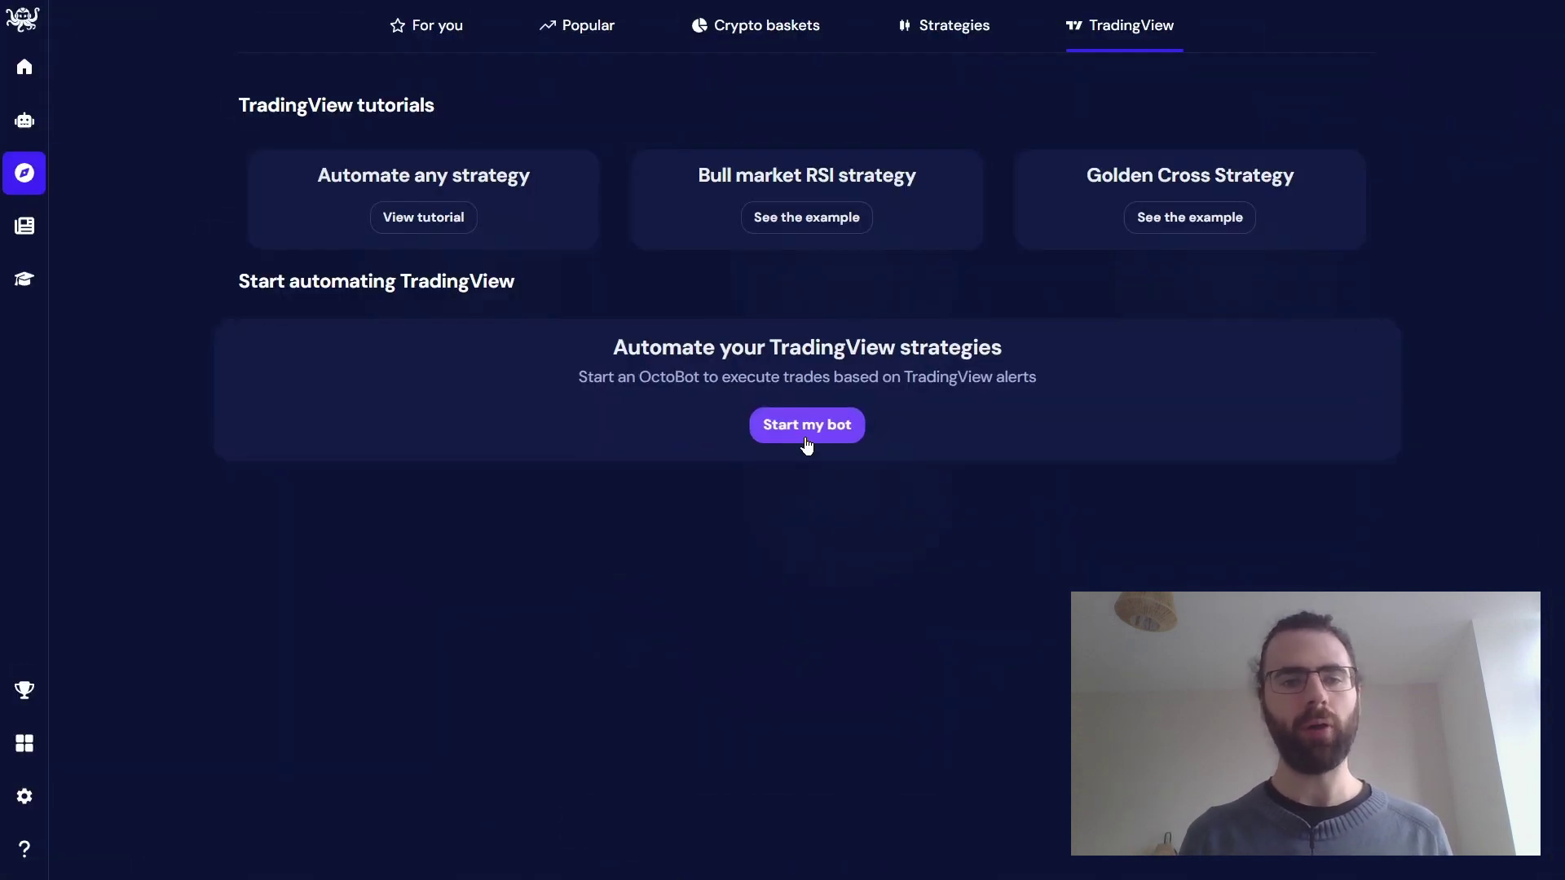
left_click(807, 442)
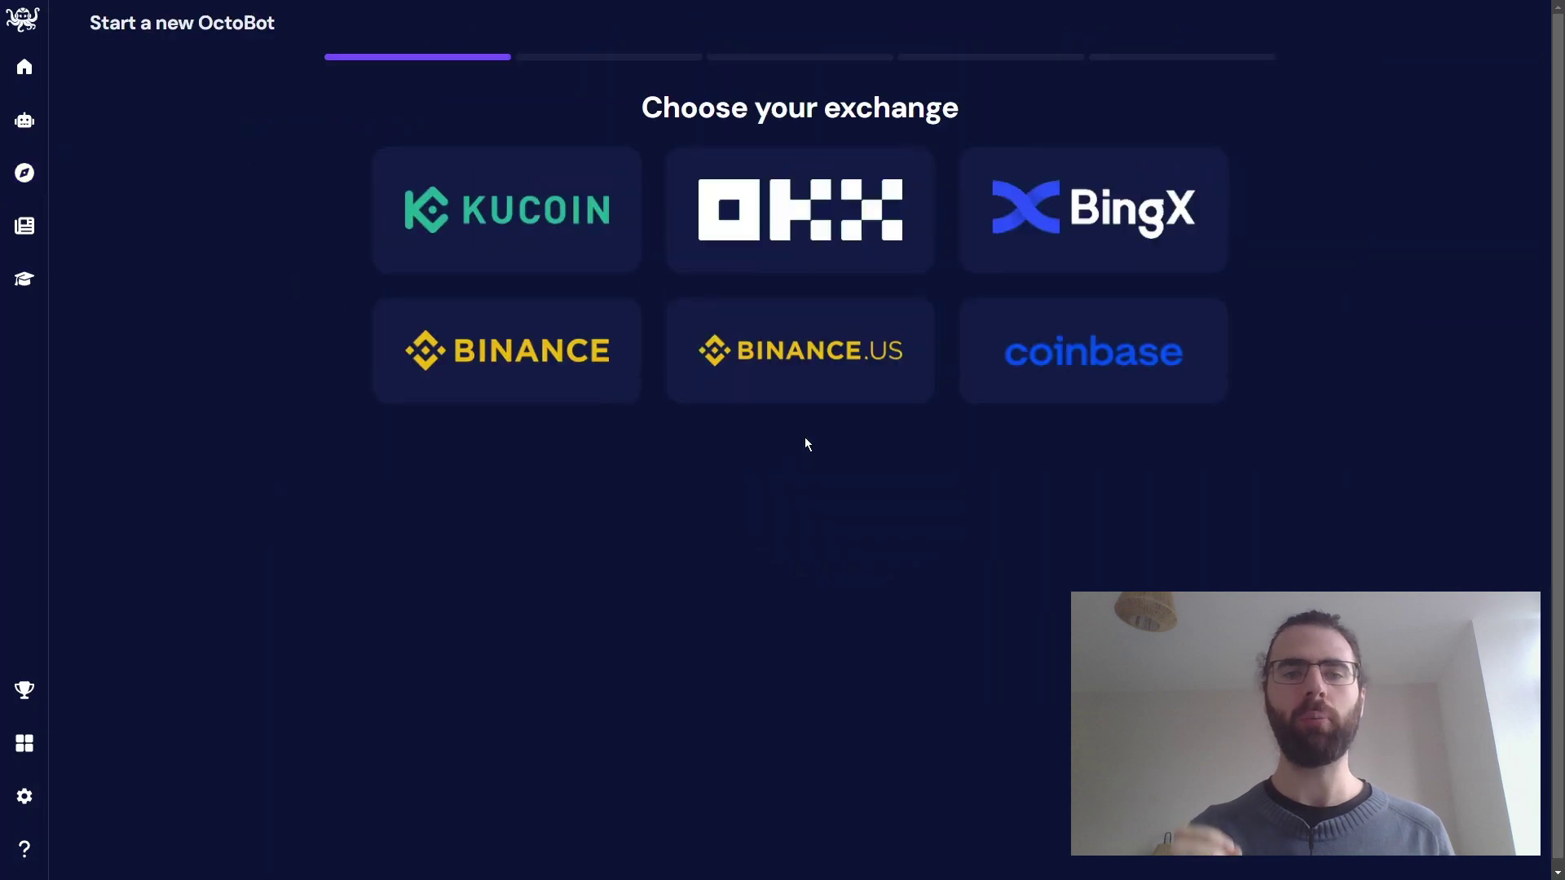
left_click(600, 374)
left_click(854, 255)
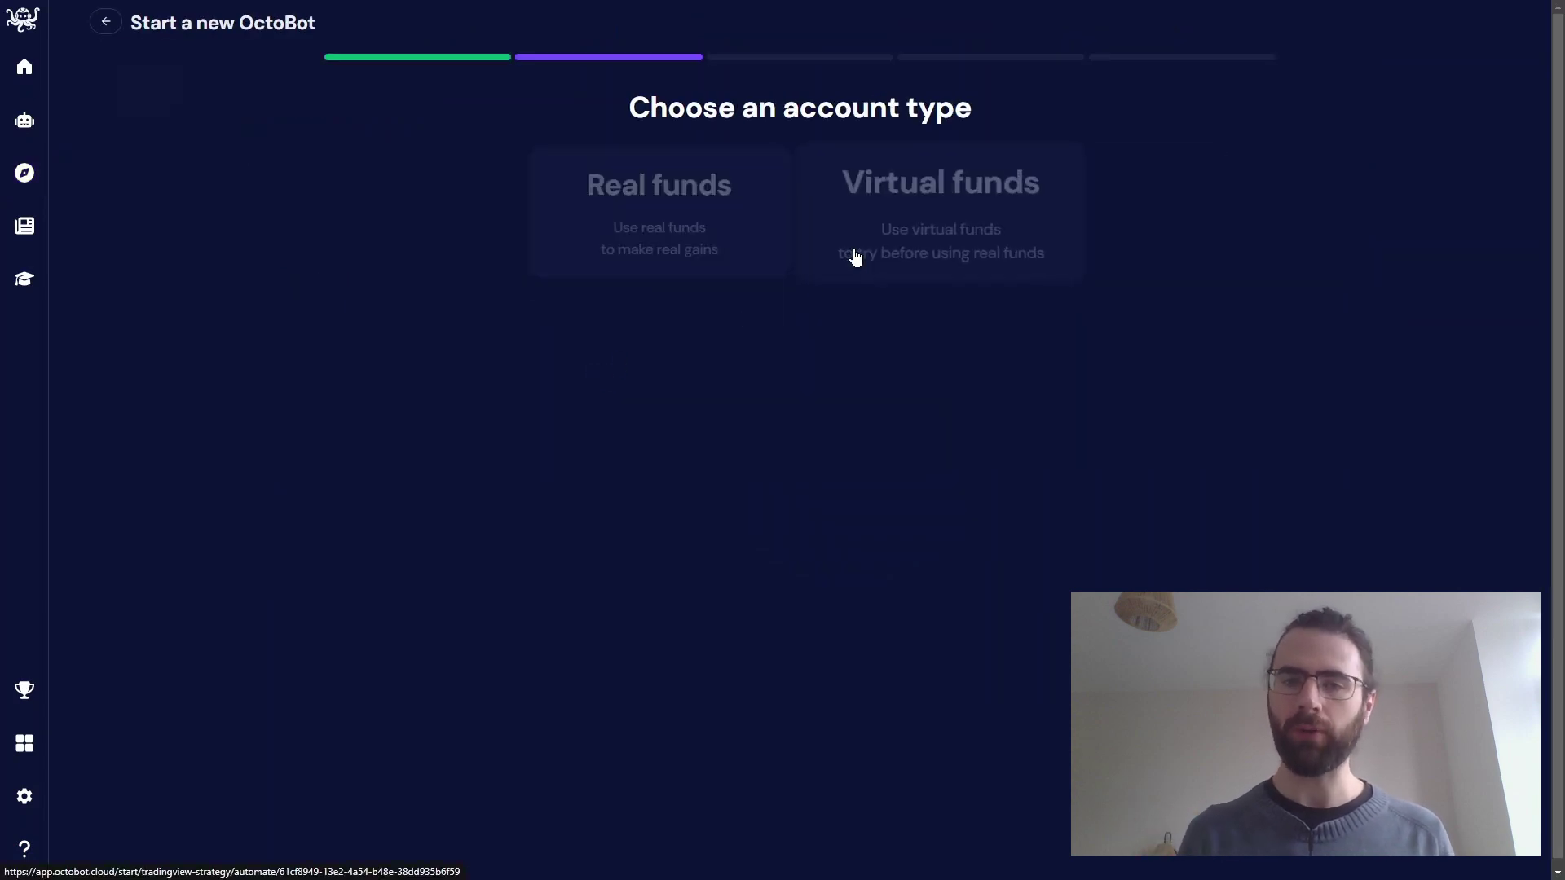
left_click_drag(562, 252, 735, 254)
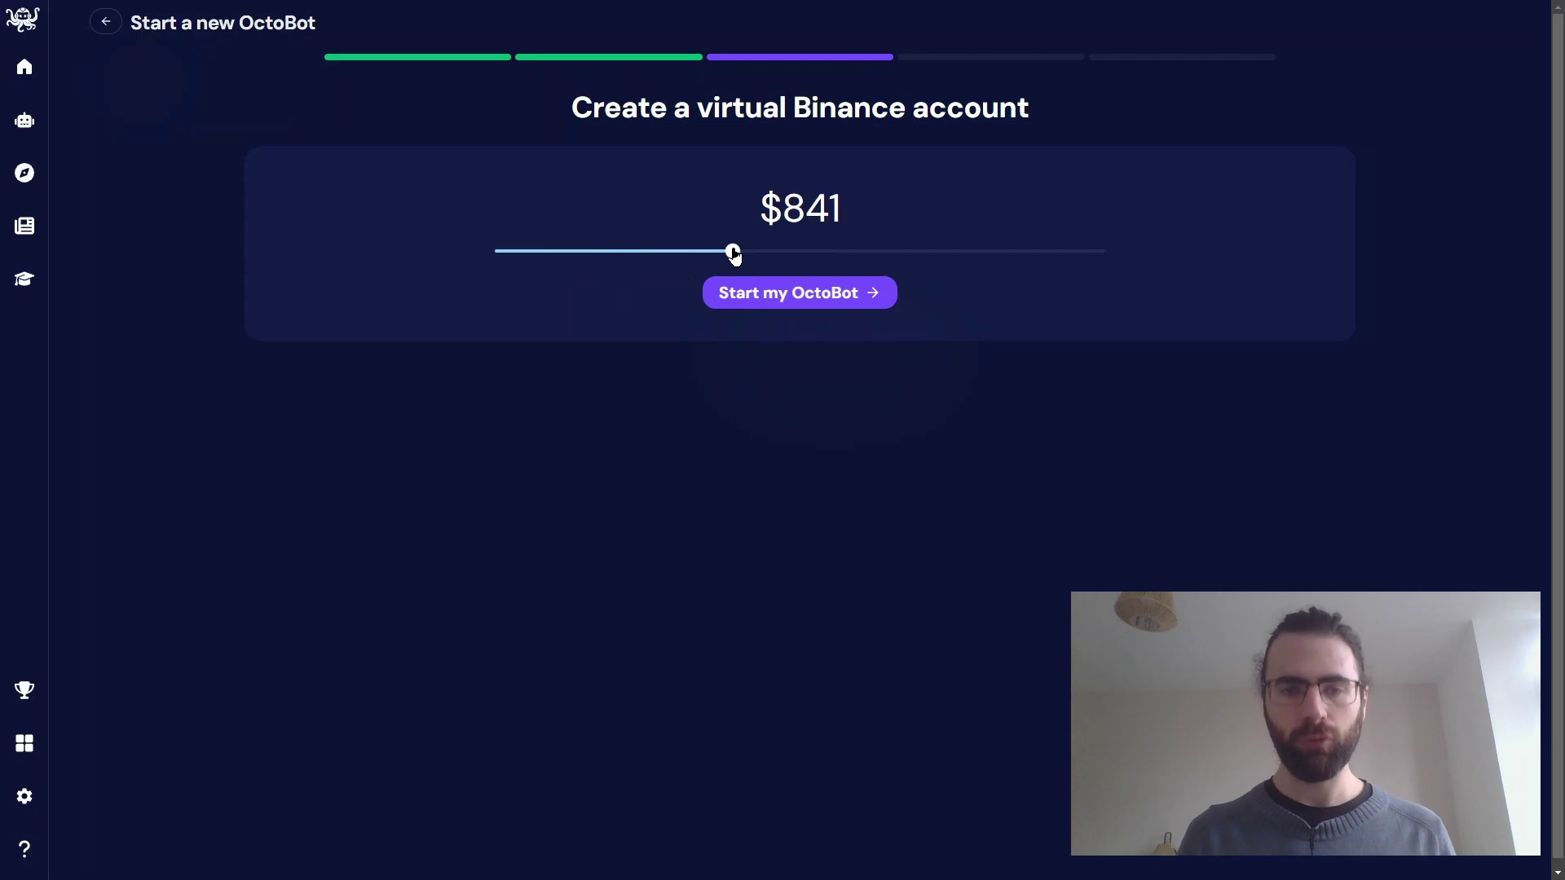
left_click(779, 295)
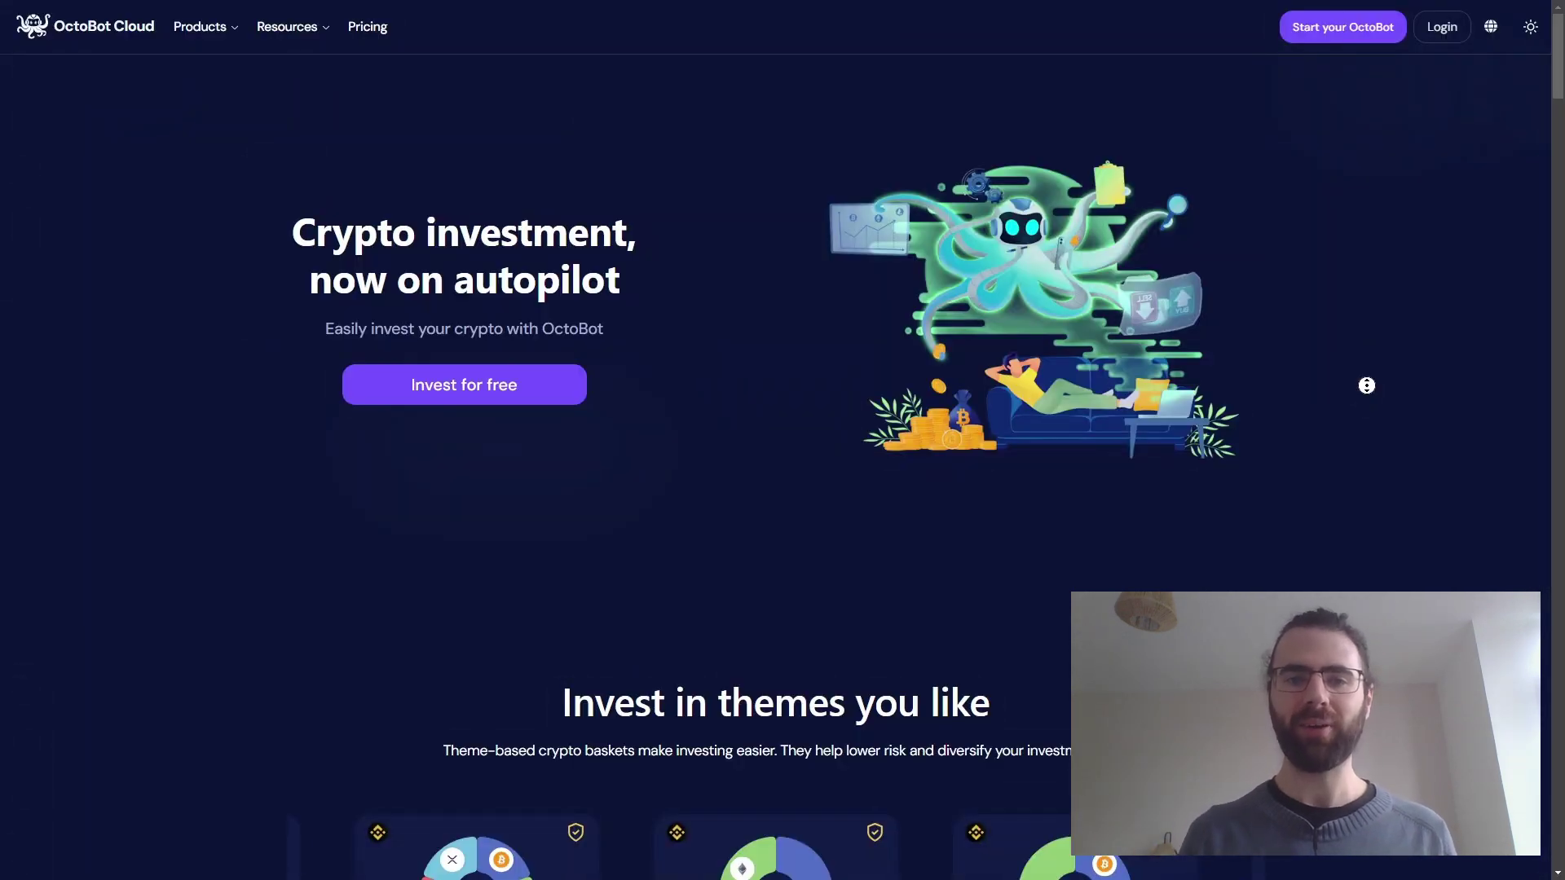
Scroll the OctoBot Cloud homepage to view its investment strategies
scroll(1367, 444, "down", 4)
scroll(1363, 467, "down", 3)
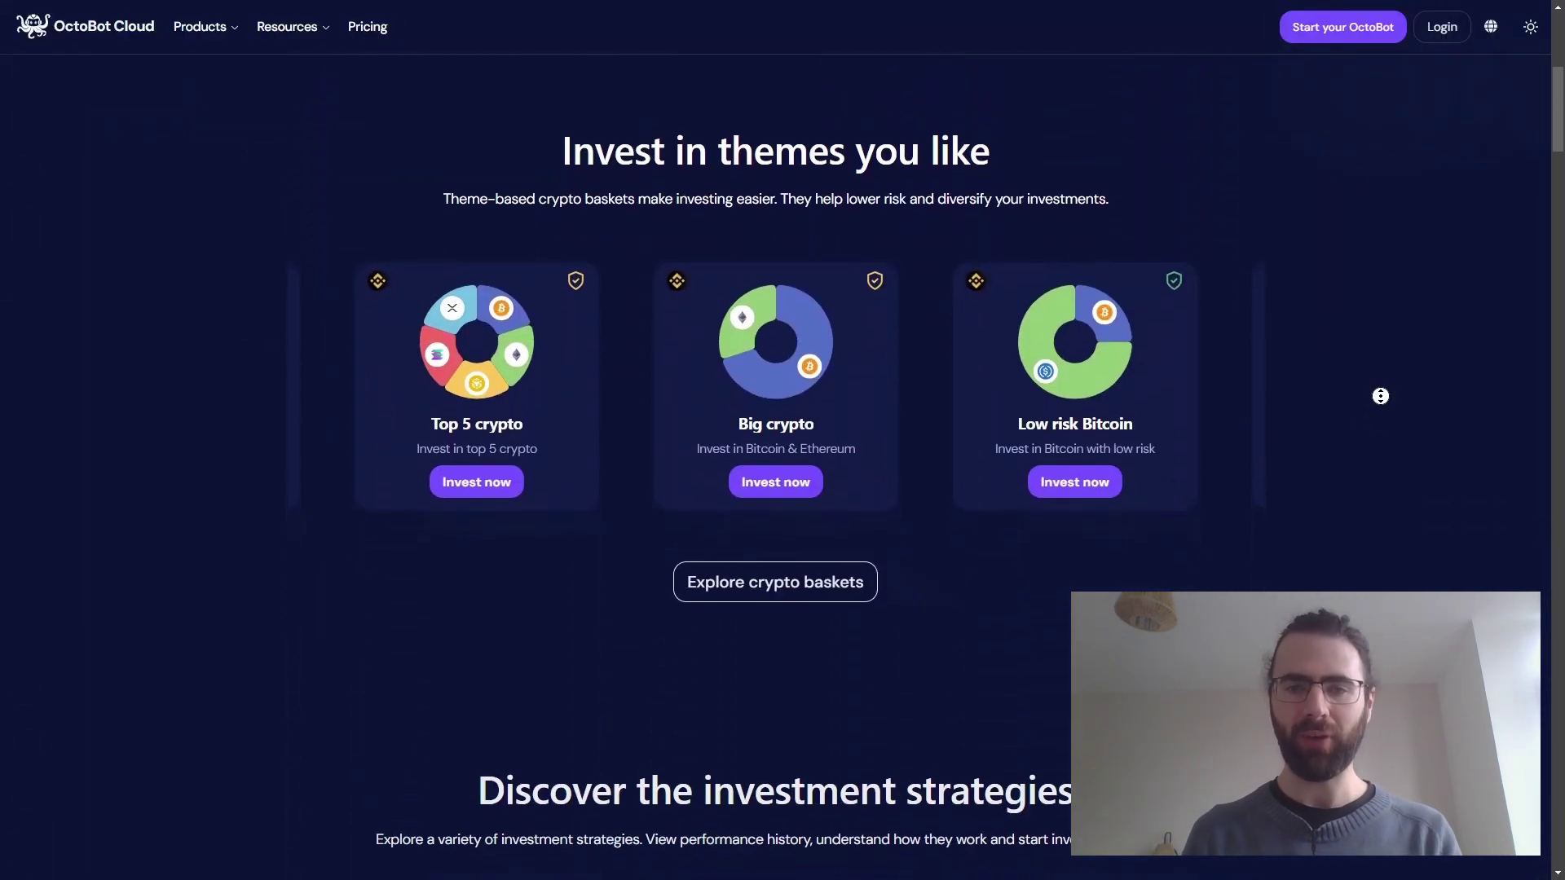
scroll(1372, 444, "down", 3)
scroll(1372, 458, "down", 3)
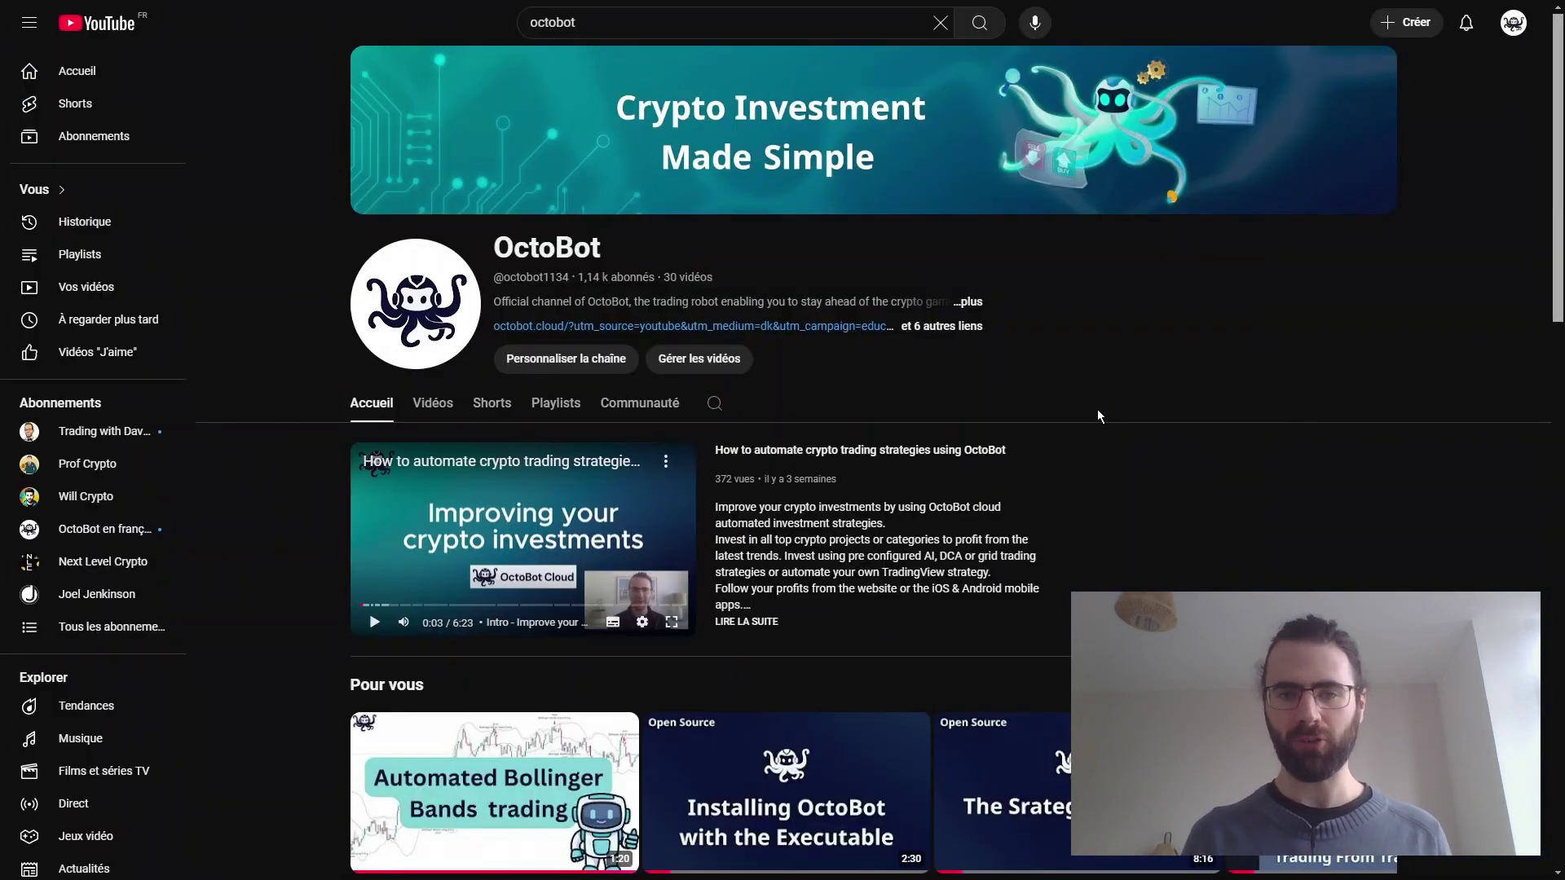
Scroll the OctoBot YouTube channel down to the recommended videos and OctoBot cloud row
scroll(1091, 444, "down", 2)
scroll(1084, 455, "down", 3)
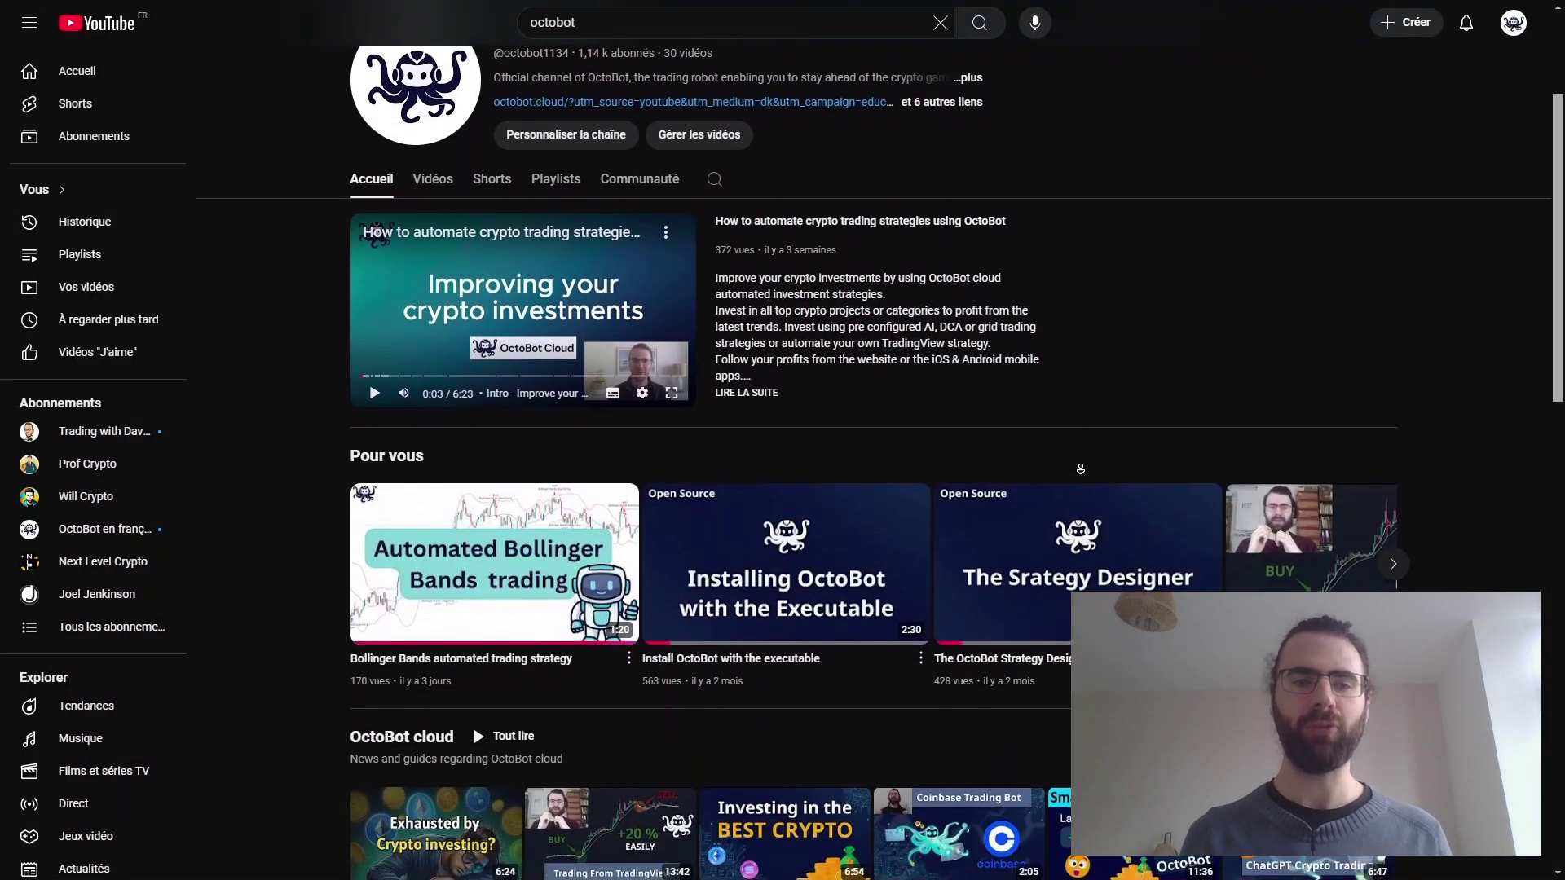
mouse_move(517, 426)
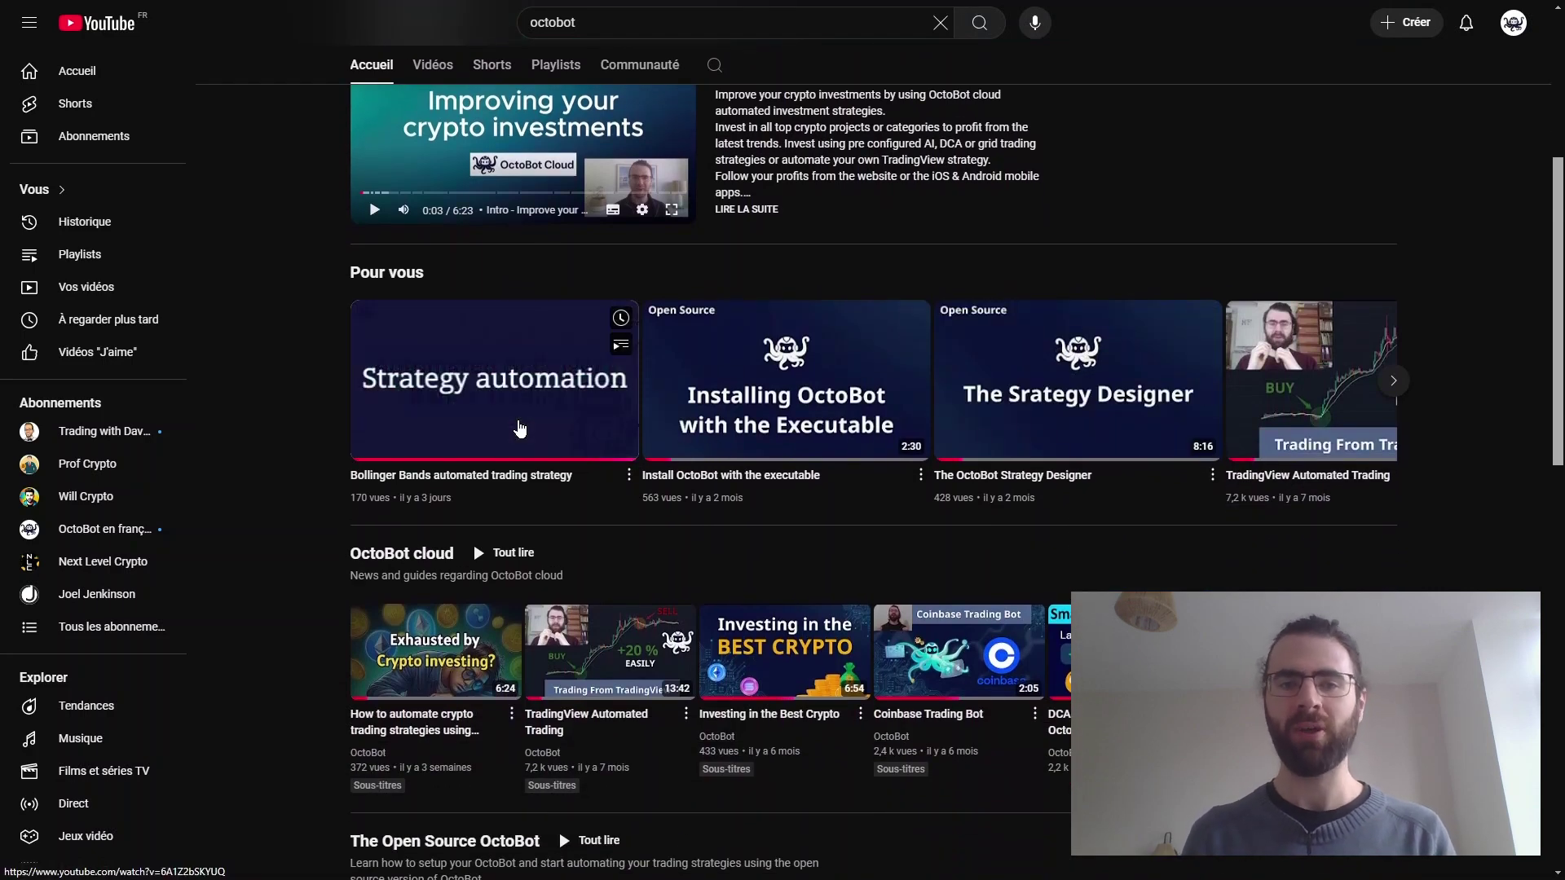